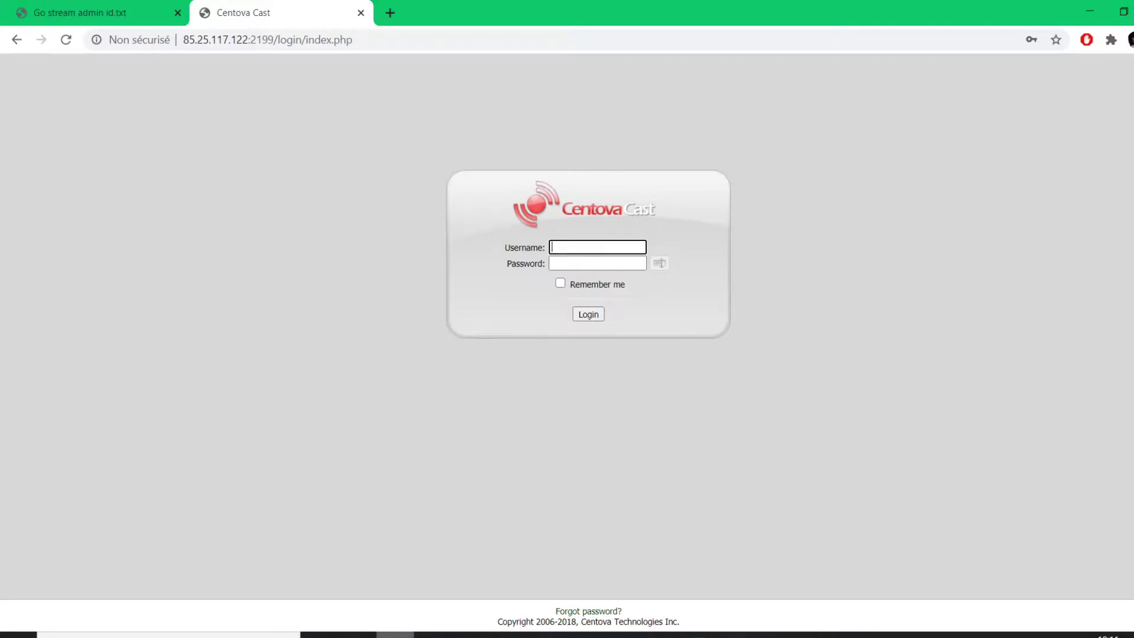
Load the Centova Cast control panel address copied from the credentials text file.
left_click(95, 10)
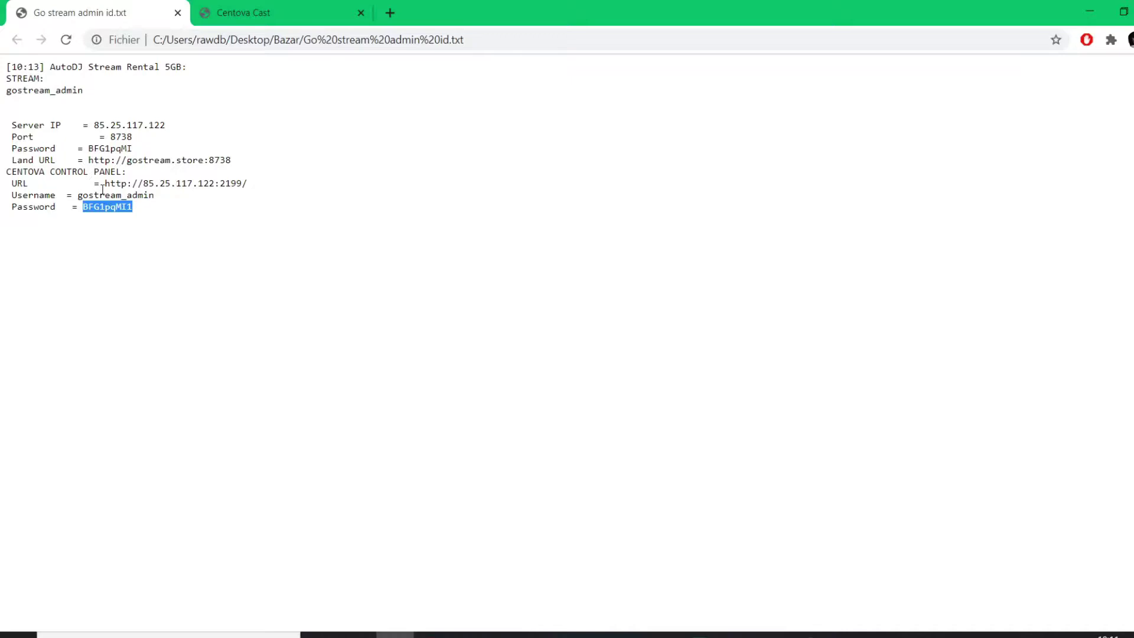
left_click_drag(105, 184, 262, 189)
key("ctrl+c")
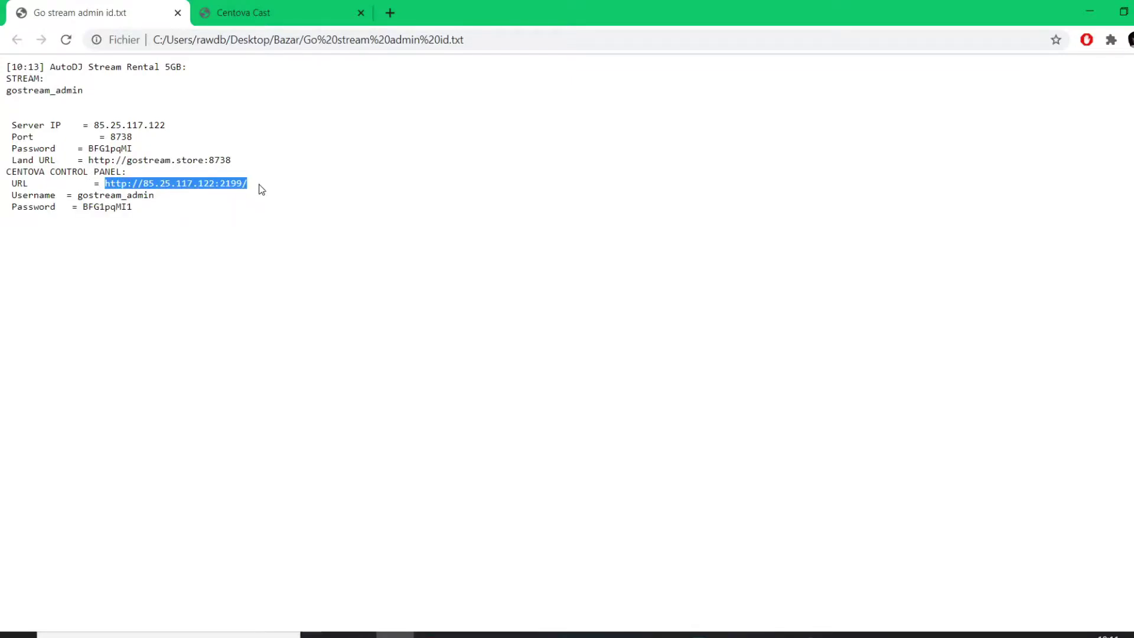
left_click(257, 3)
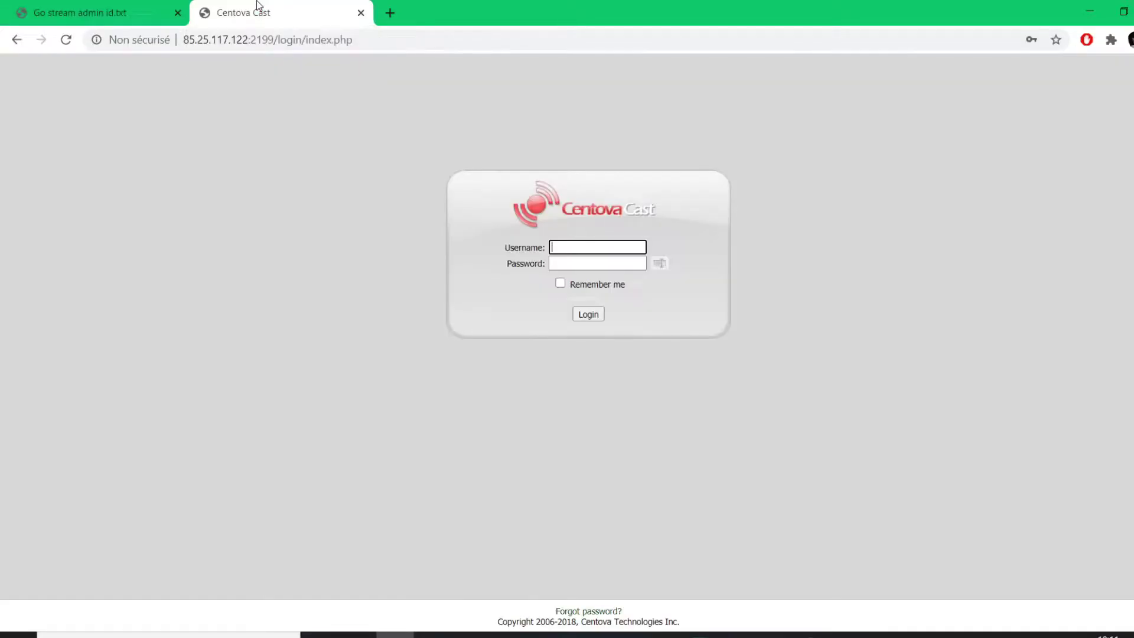
left_click(226, 39)
key("ctrl+v")
key("Return")
Copy the username from the credentials file and return to the signed-in control panel.
left_click(111, 3)
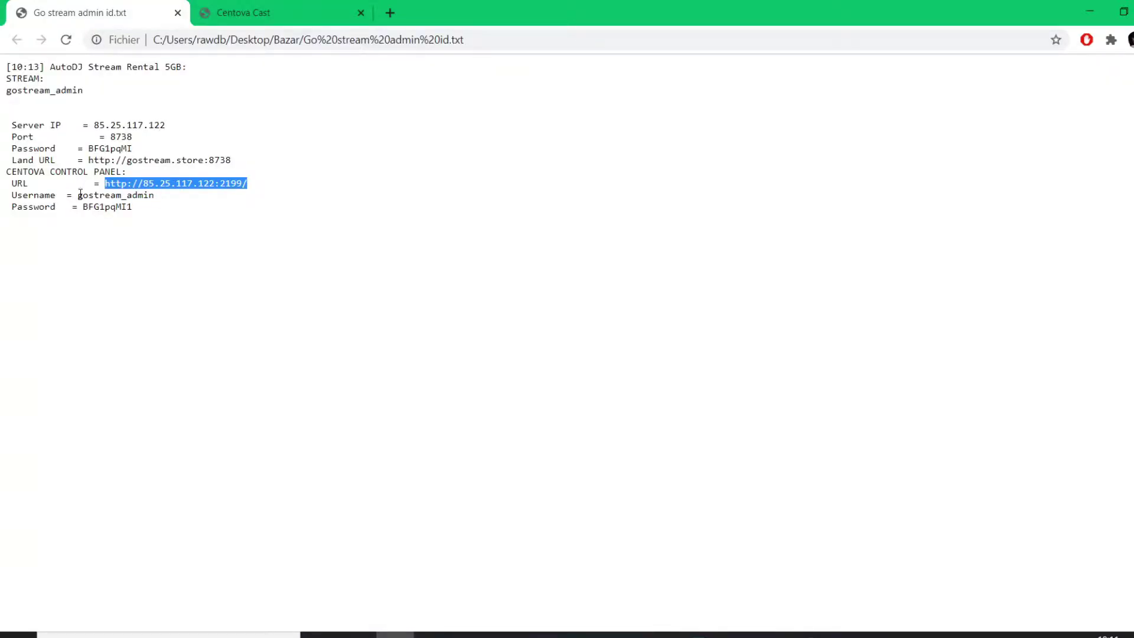
left_click_drag(78, 195, 164, 201)
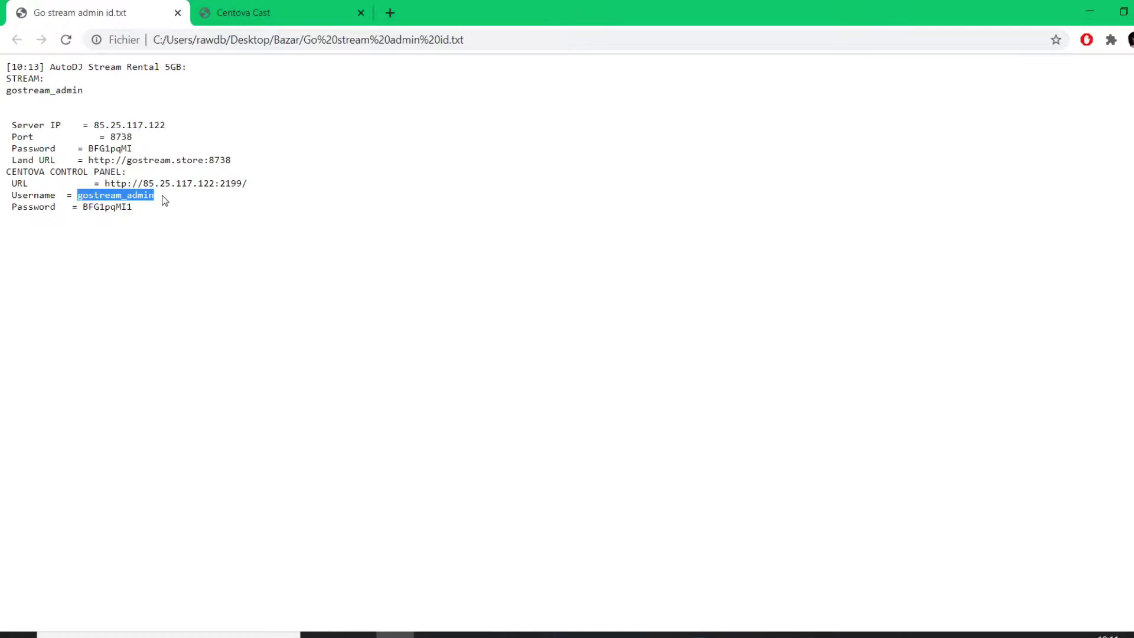
left_click(240, 12)
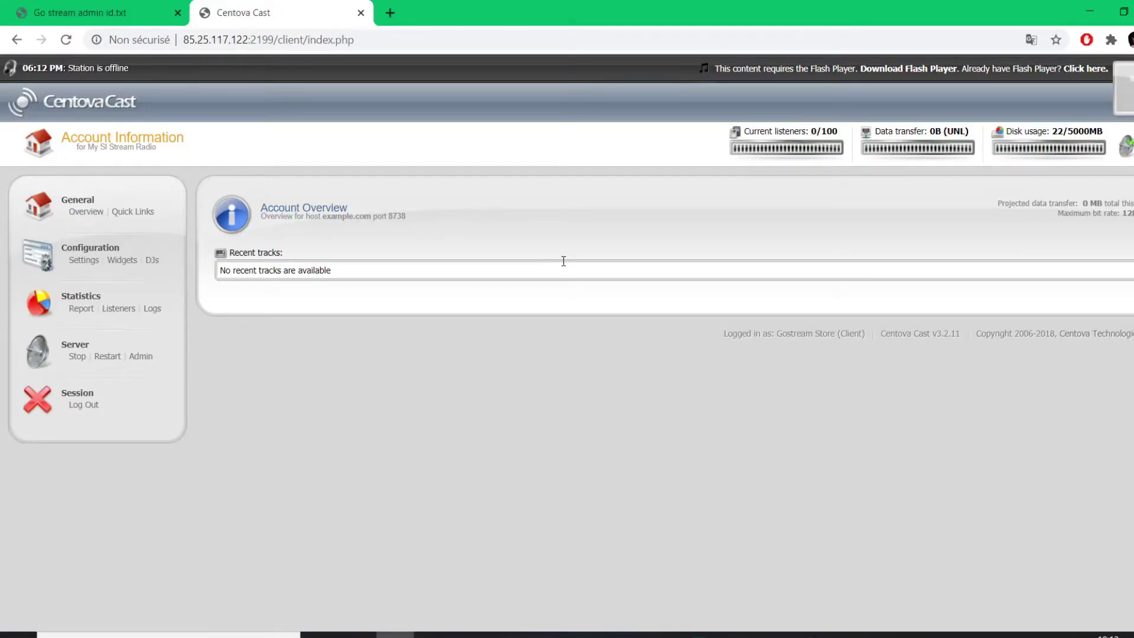
Open the stream settings' AutoDJ section, where AutoDJ shows as disabled.
left_click(91, 213)
left_click(86, 260)
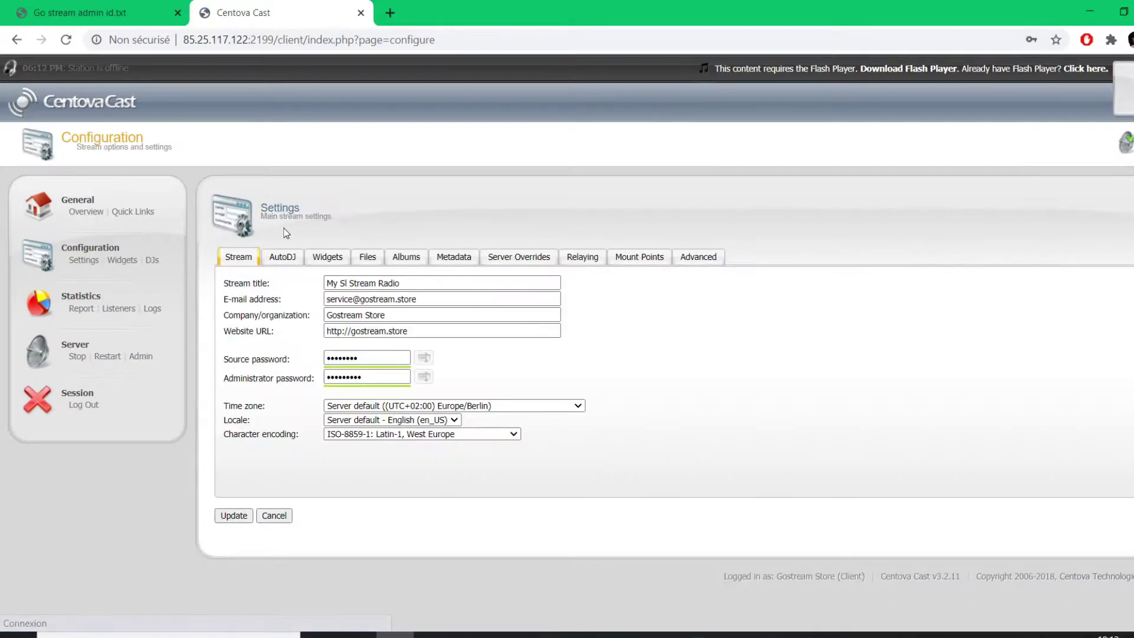
left_click(282, 257)
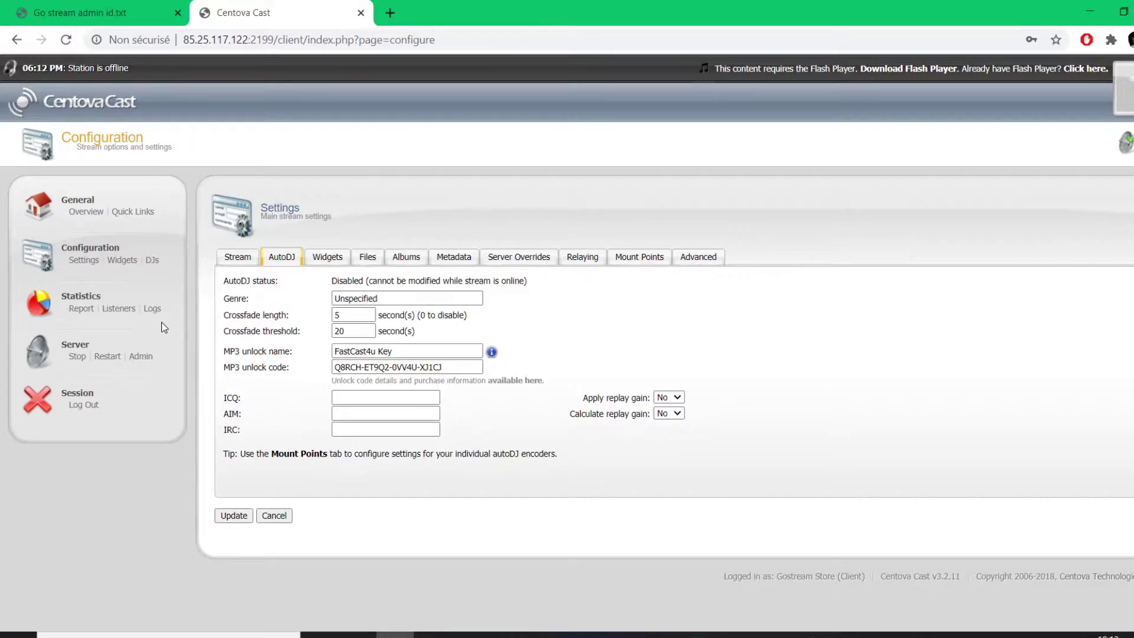
Stop the streaming server, then set and save AutoDJ status to Enabled.
left_click(82, 359)
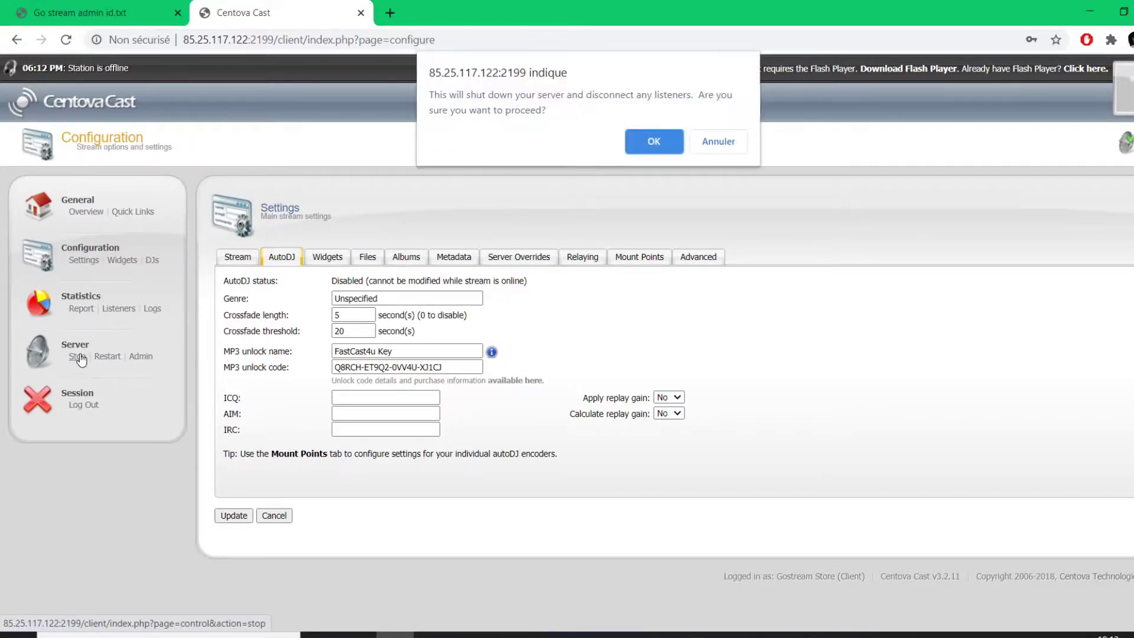
left_click(647, 141)
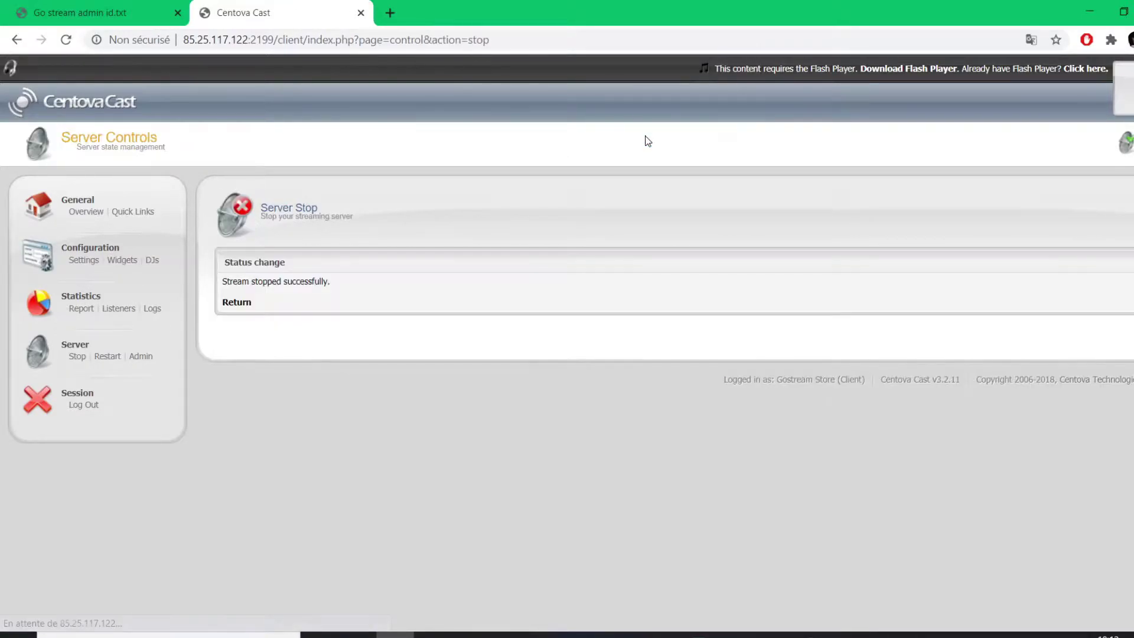
left_click(81, 260)
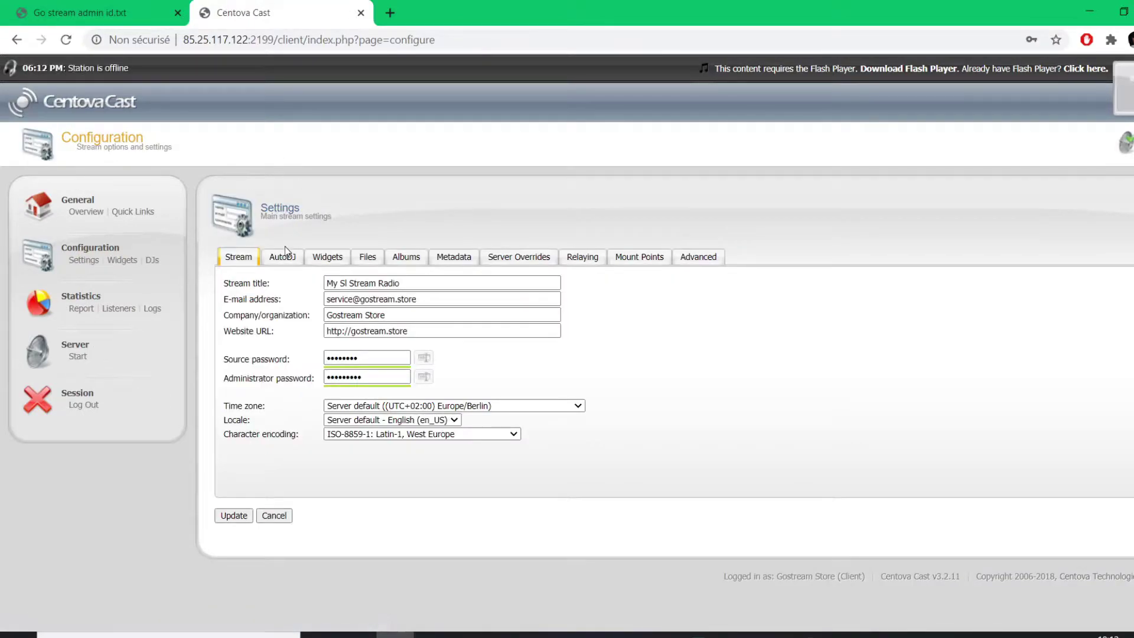
left_click(283, 257)
left_click(356, 281)
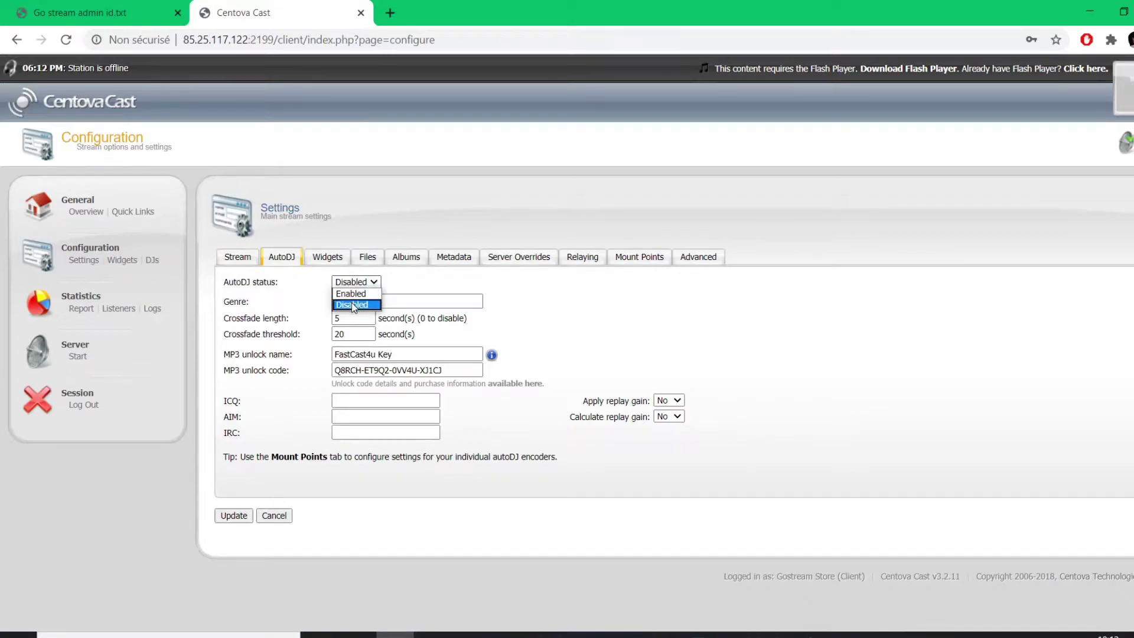
left_click(351, 294)
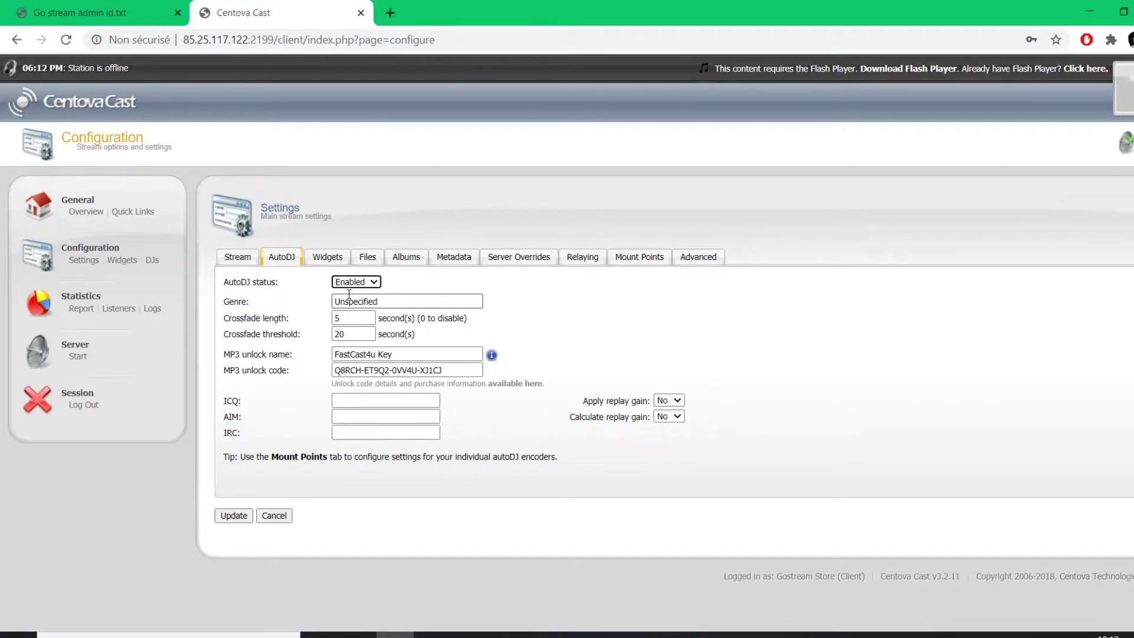
left_click(233, 522)
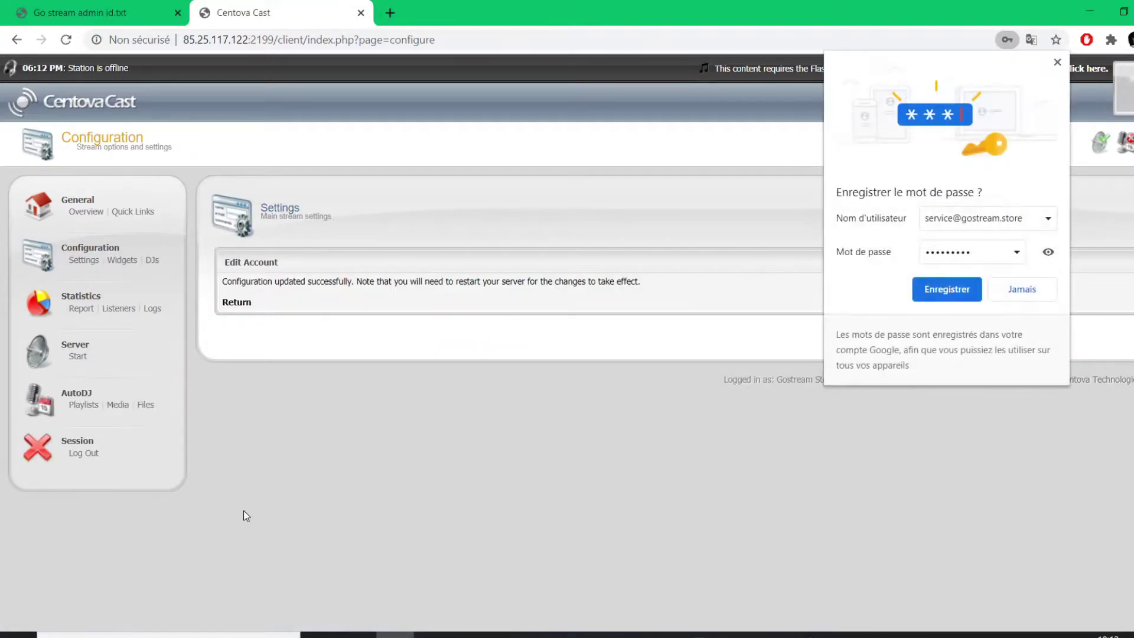
Start the streaming server and return to the overview with Echoes playing.
left_click(85, 212)
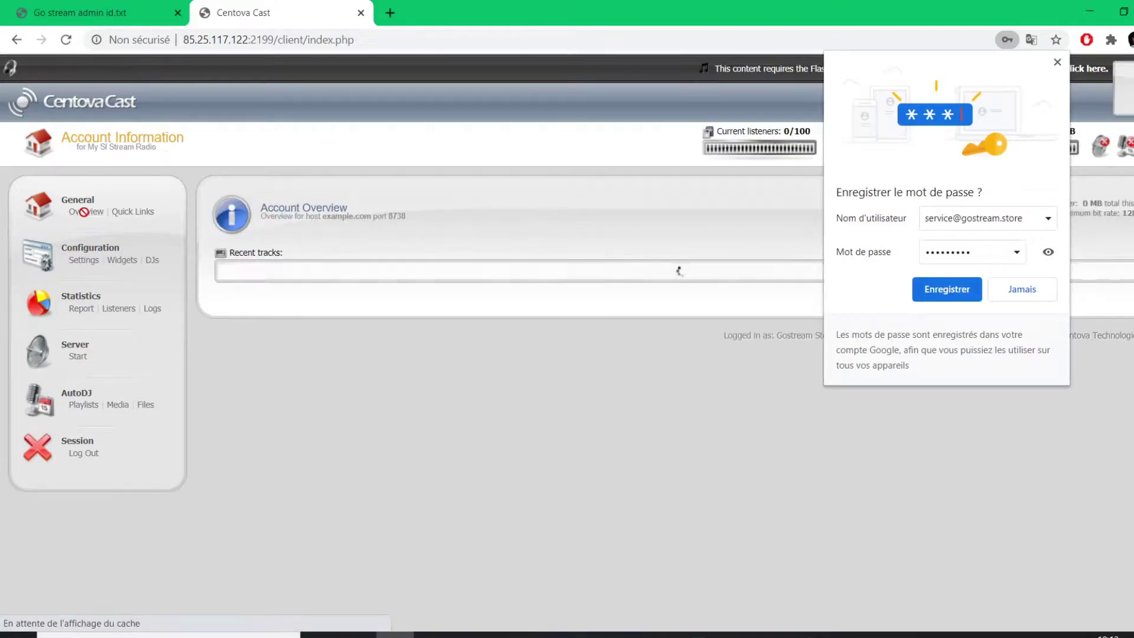
left_click(958, 290)
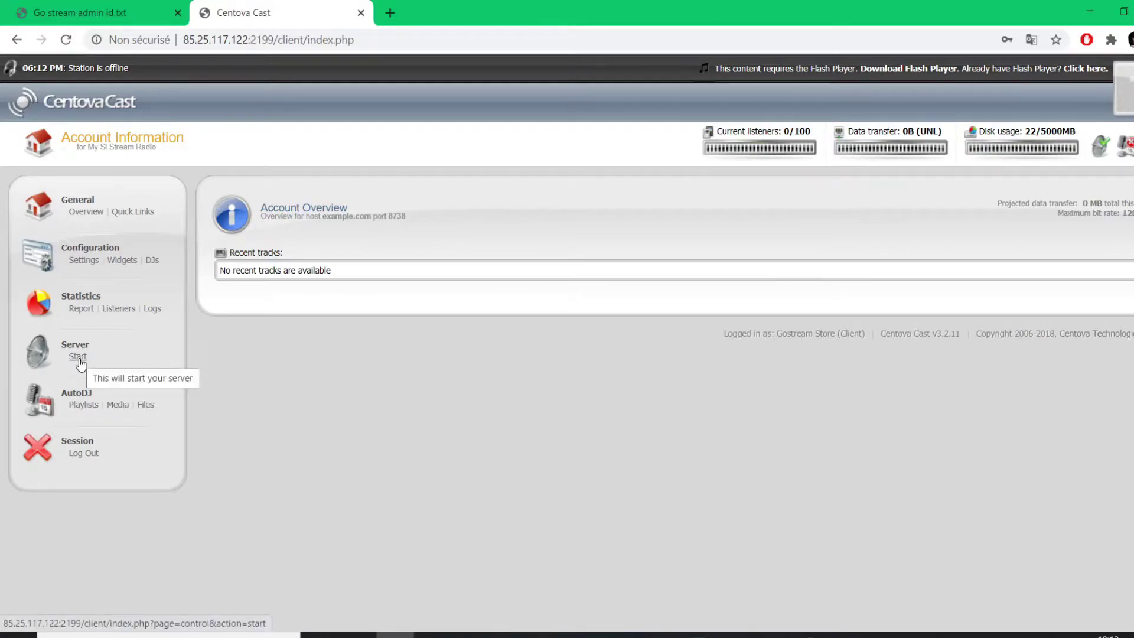
left_click(79, 358)
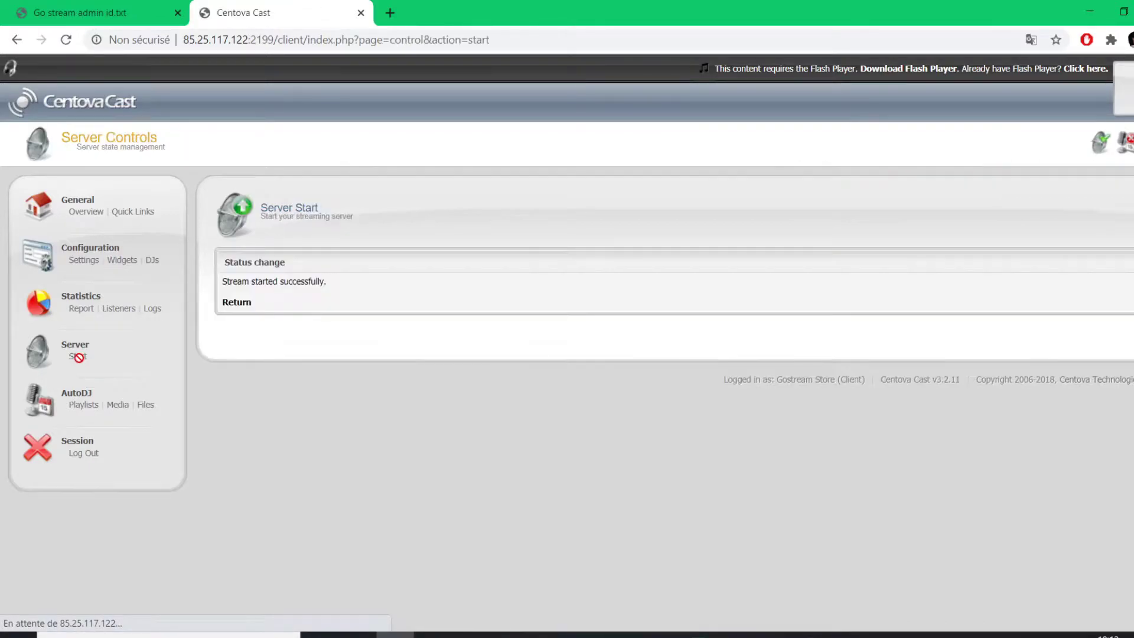
left_click(79, 214)
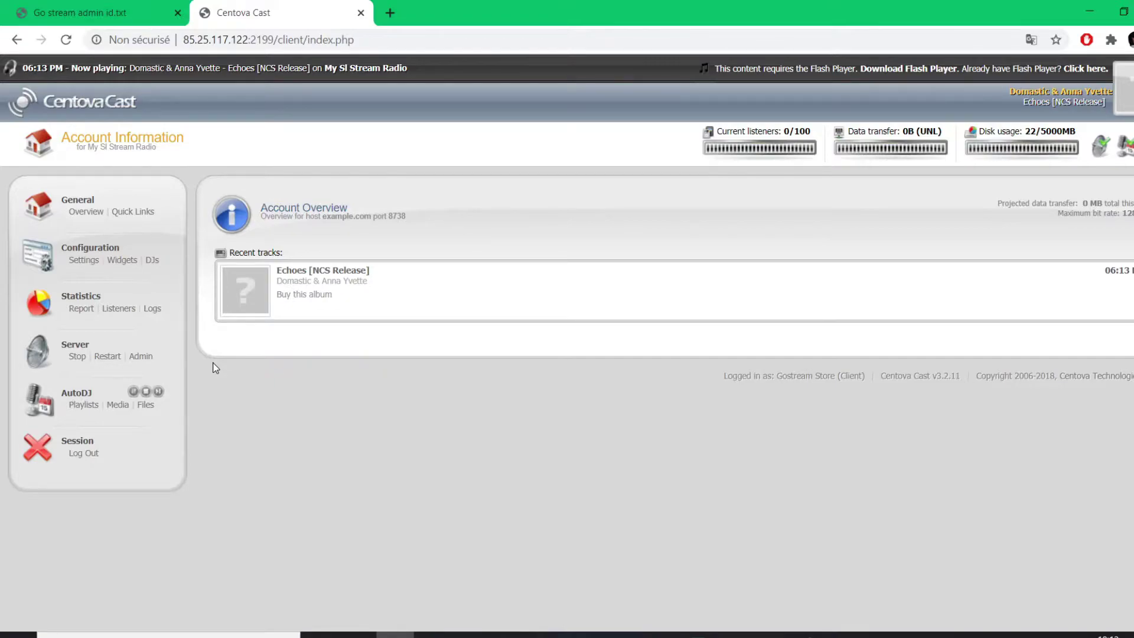
Open the SHOUTcast status page and briefly play the 128 kbps Echoes stream, then return.
left_click(142, 356)
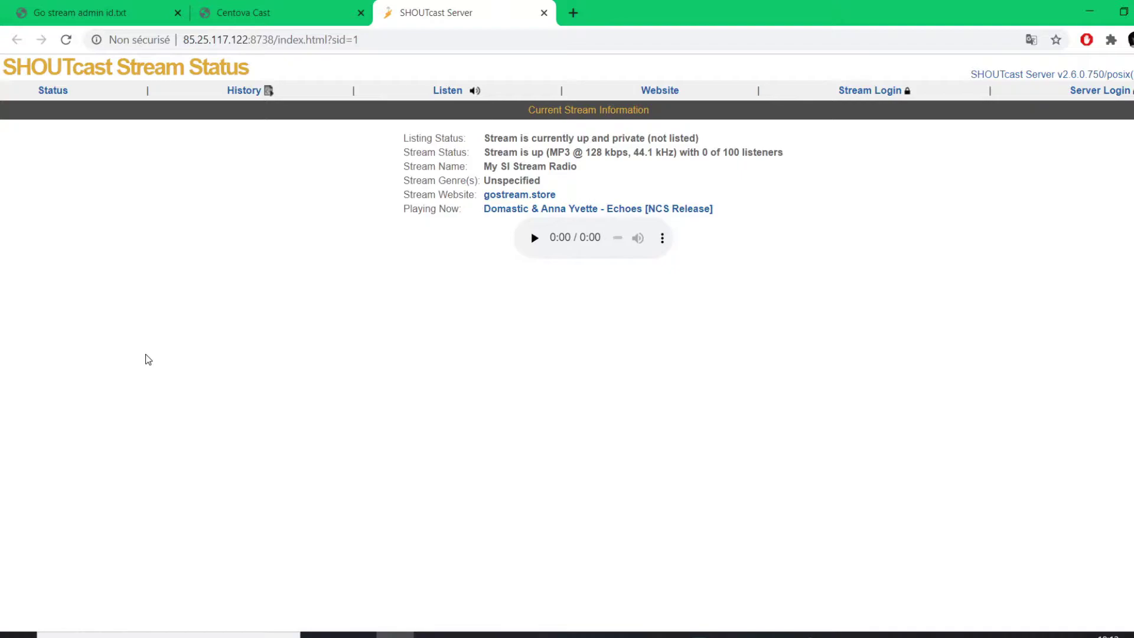
left_click(535, 238)
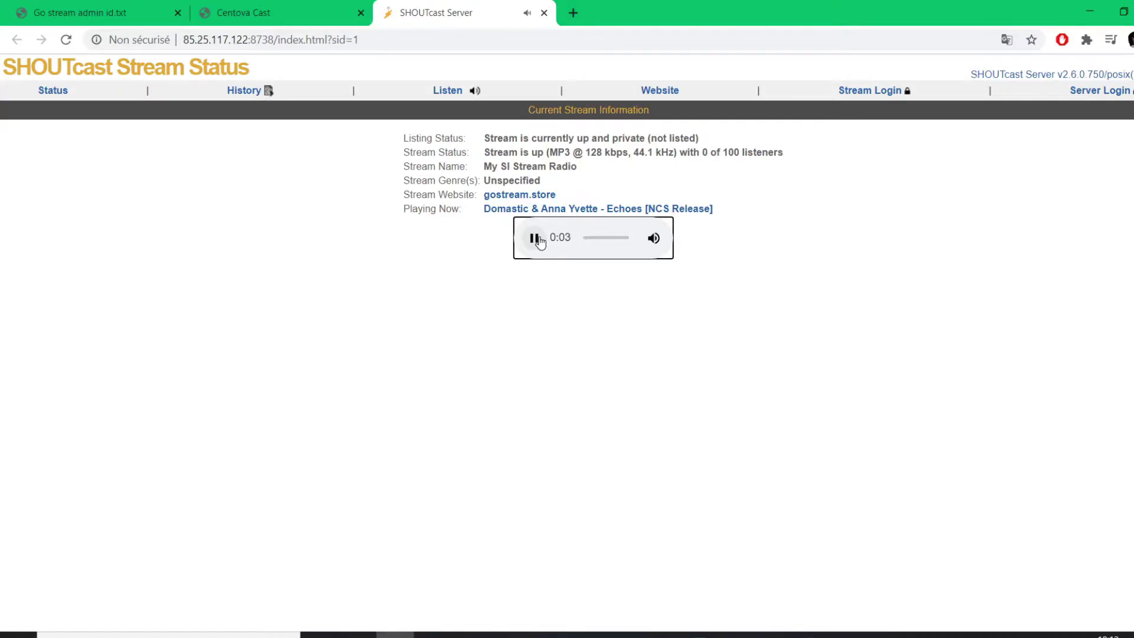
left_click(535, 238)
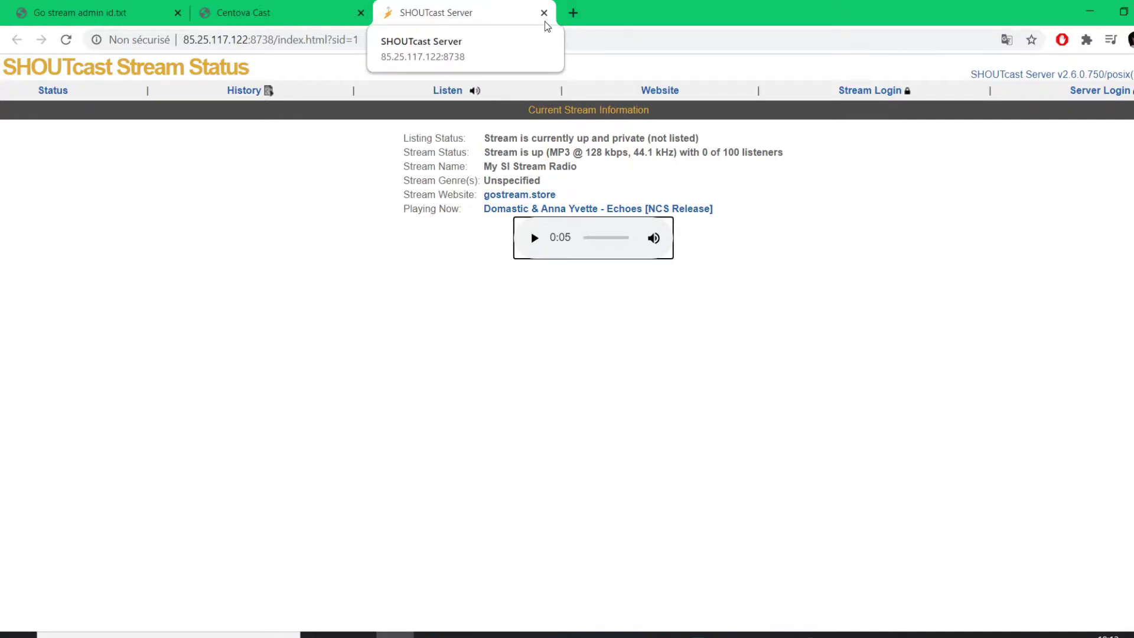
left_click(262, 12)
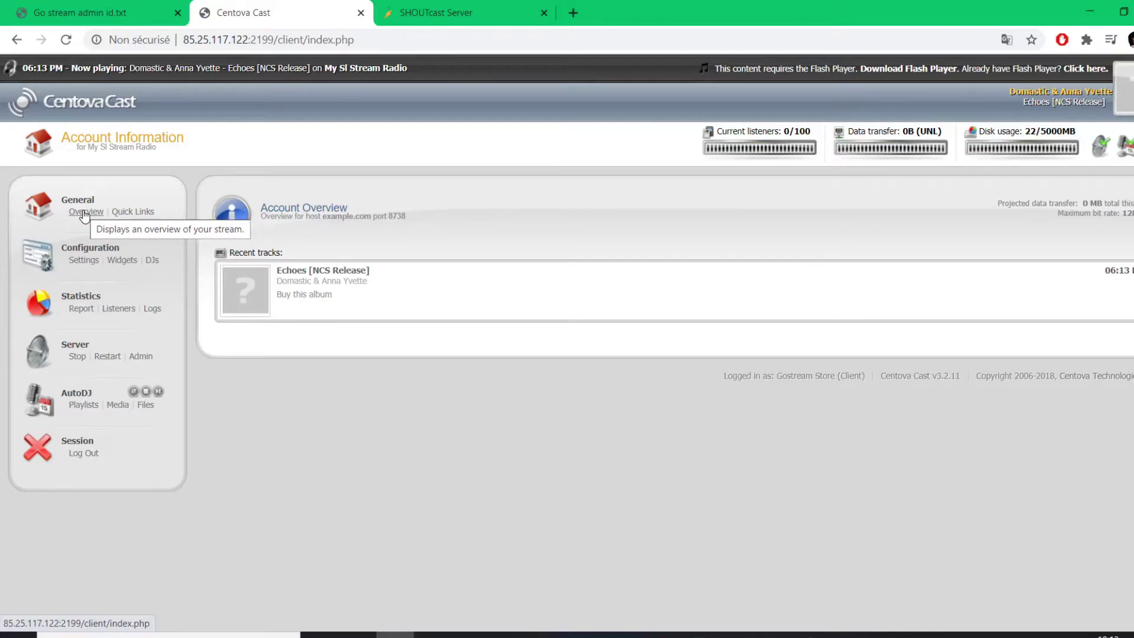
Open Quick Links and launch the station's public start page.
left_click(133, 211)
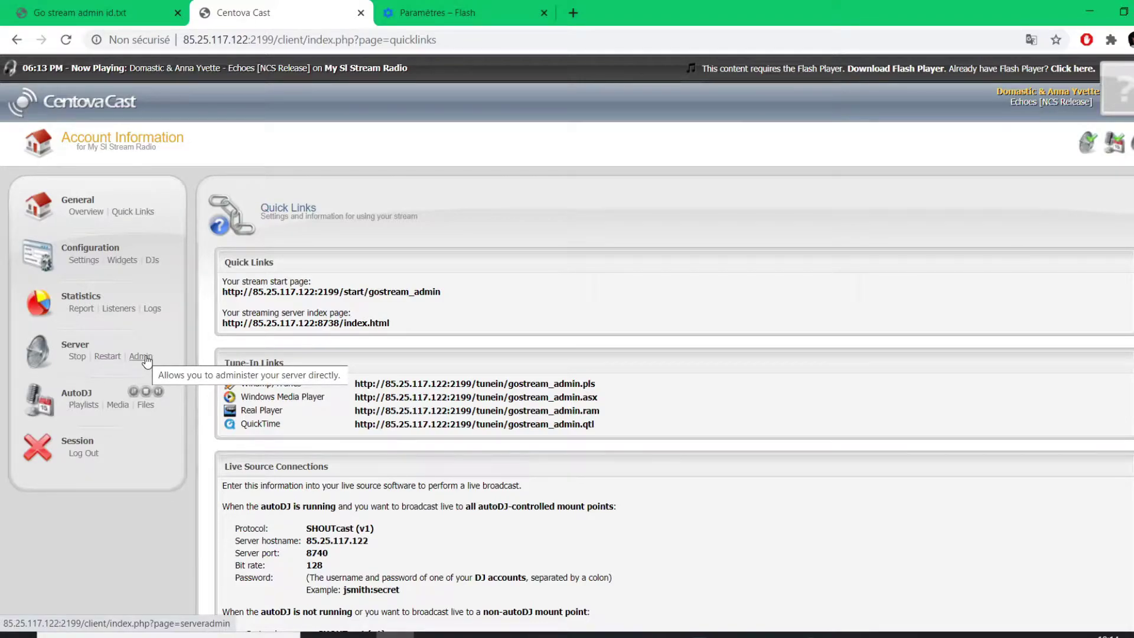
left_click(131, 212)
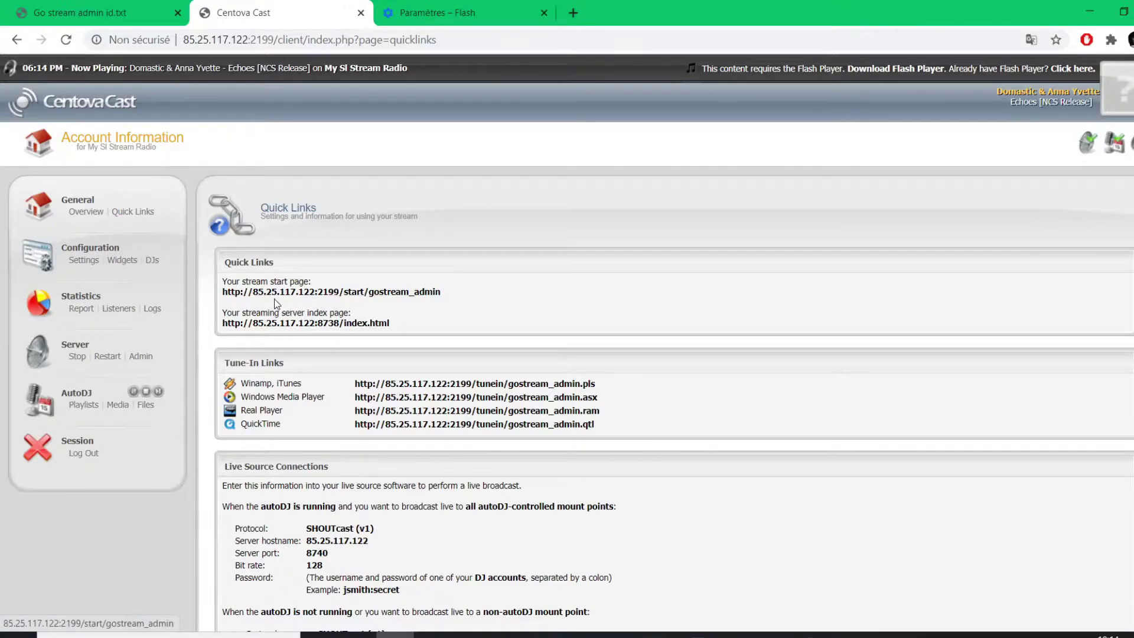
left_click(250, 291)
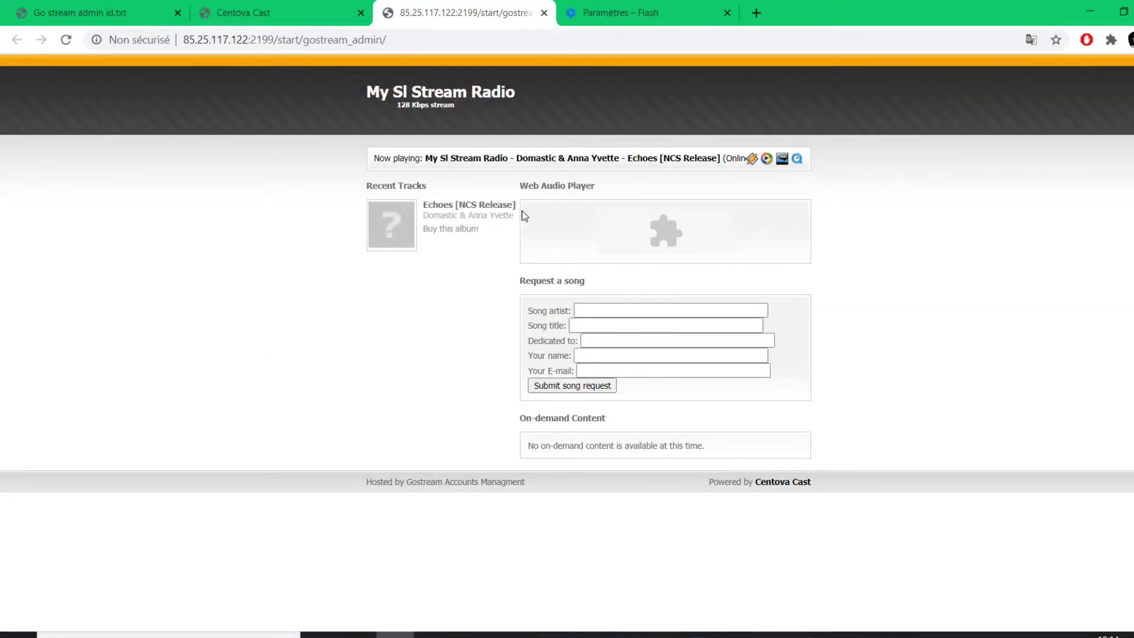
Briefly play the radio in the start page's Flash web player, then return to Centova Cast.
left_click(670, 236)
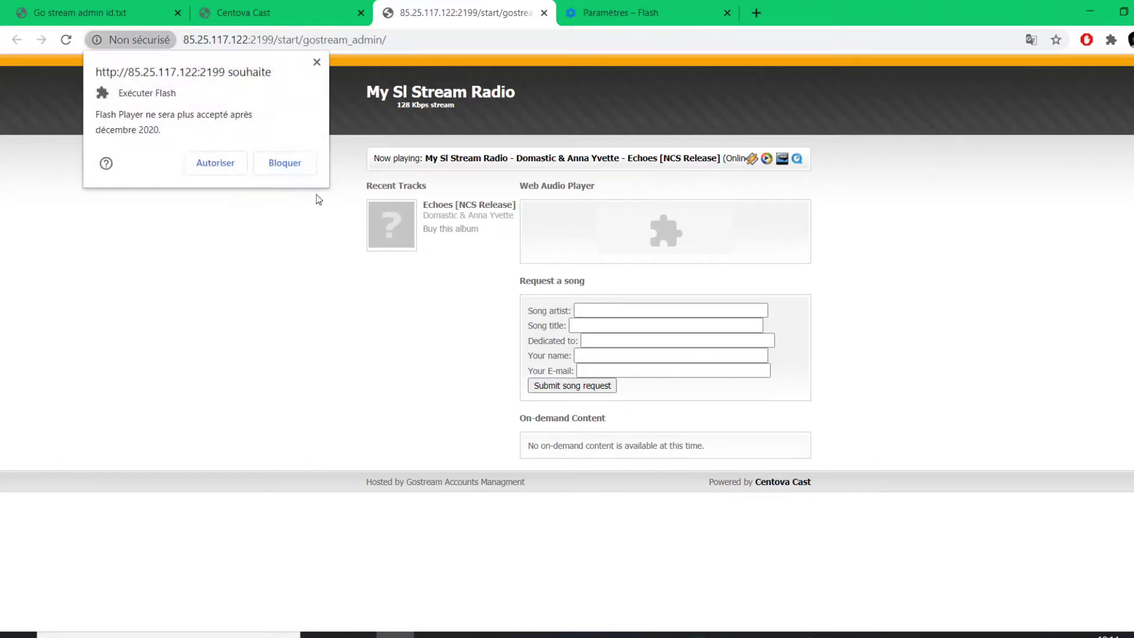
left_click(215, 162)
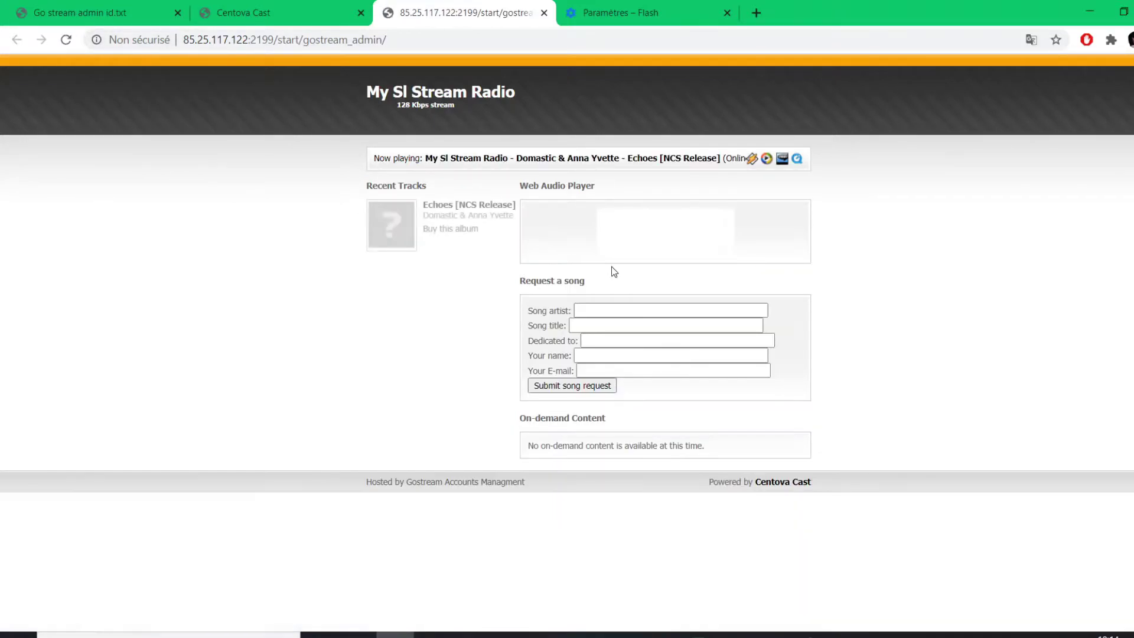
left_click(613, 243)
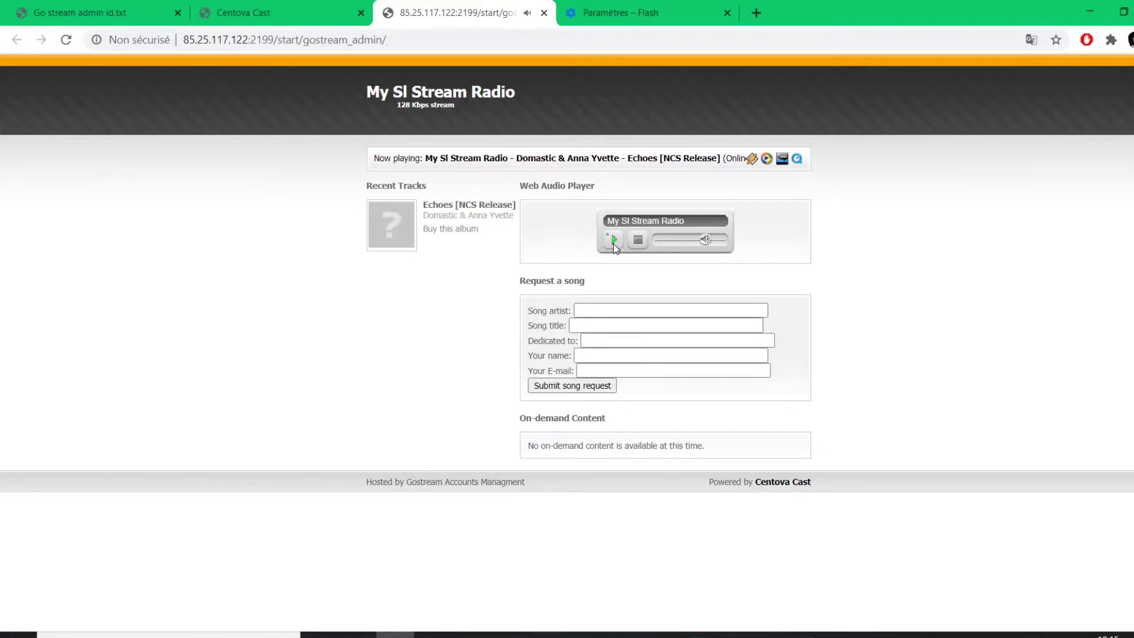
left_click(638, 241)
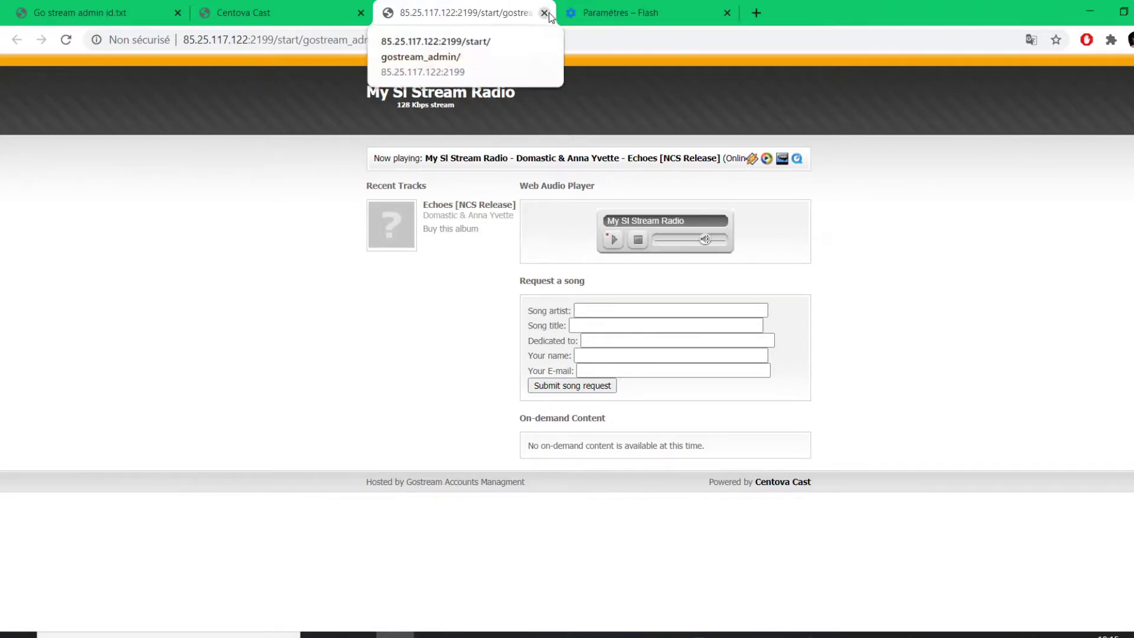
left_click(298, 6)
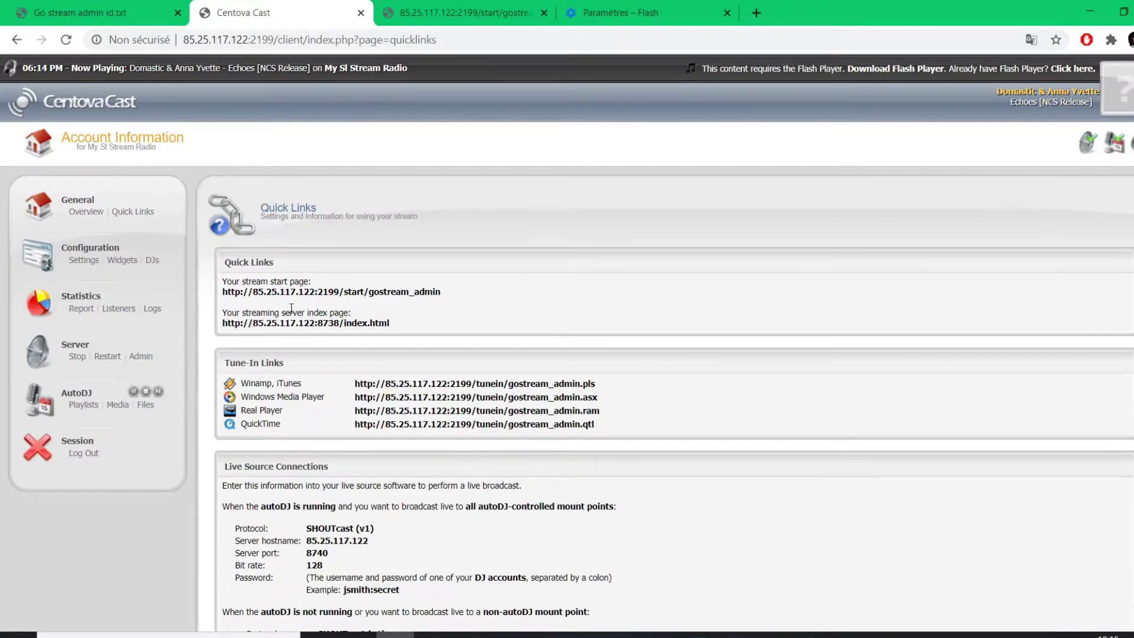
Open General > Overview, showing Echoes [NCS Release] as the recent track.
left_click(87, 211)
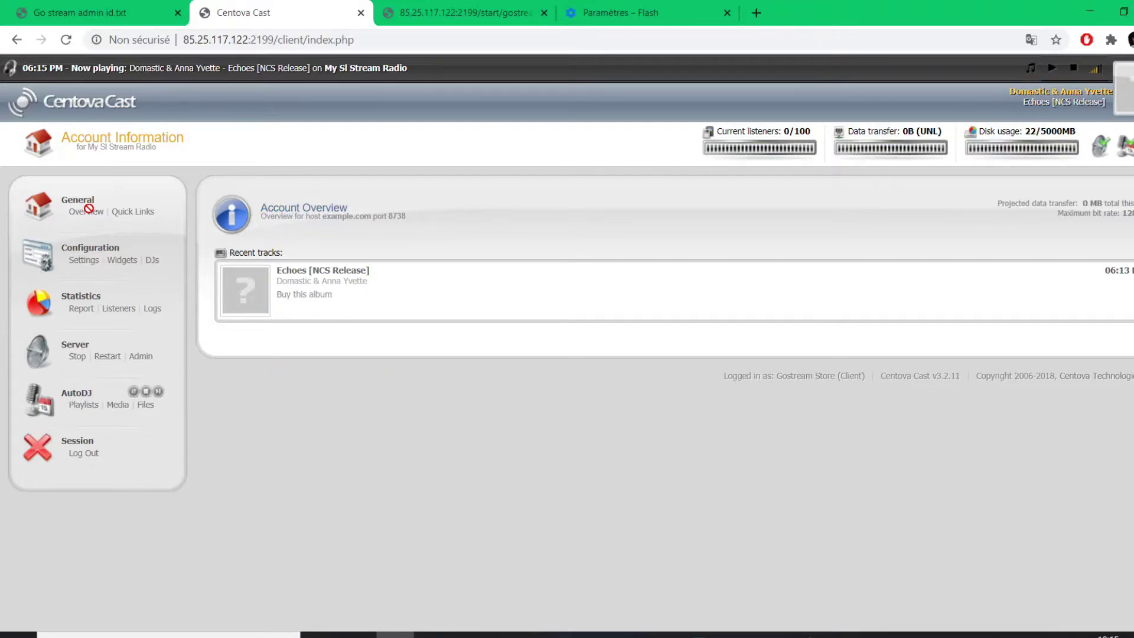
Stop the server, save AutoDJ status as Disabled, then start the server again.
left_click(71, 363)
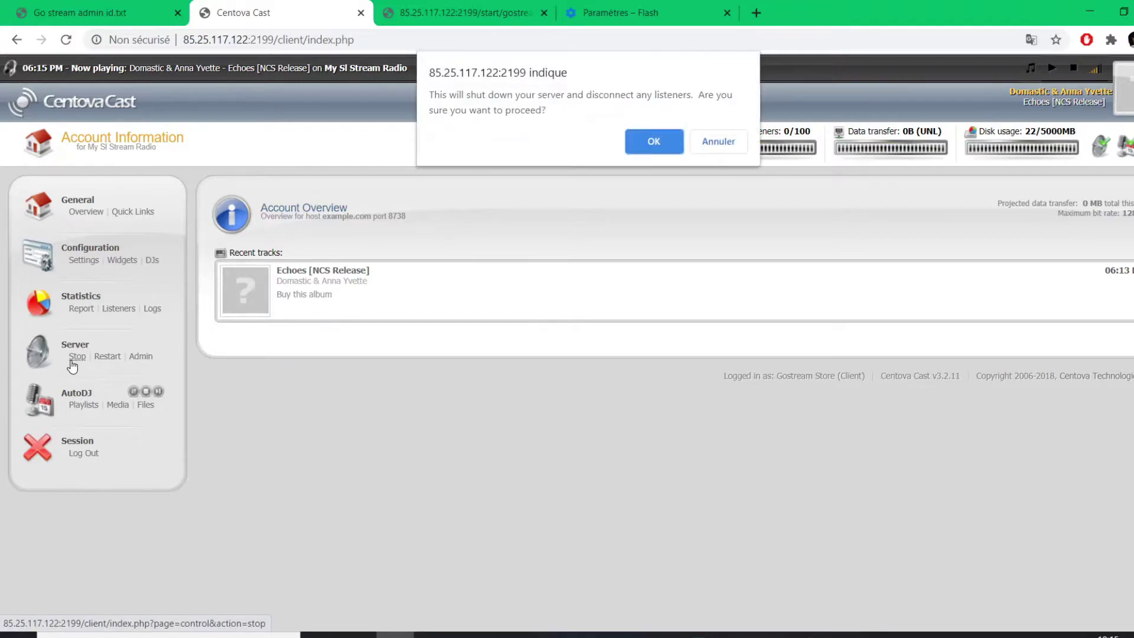
left_click(655, 145)
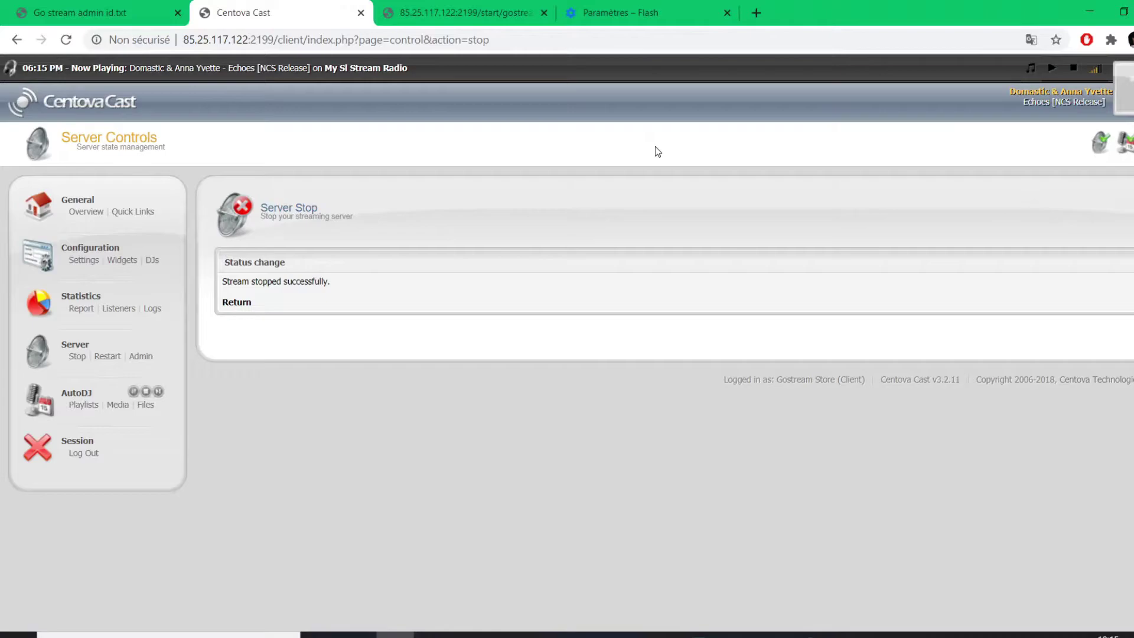
left_click(83, 261)
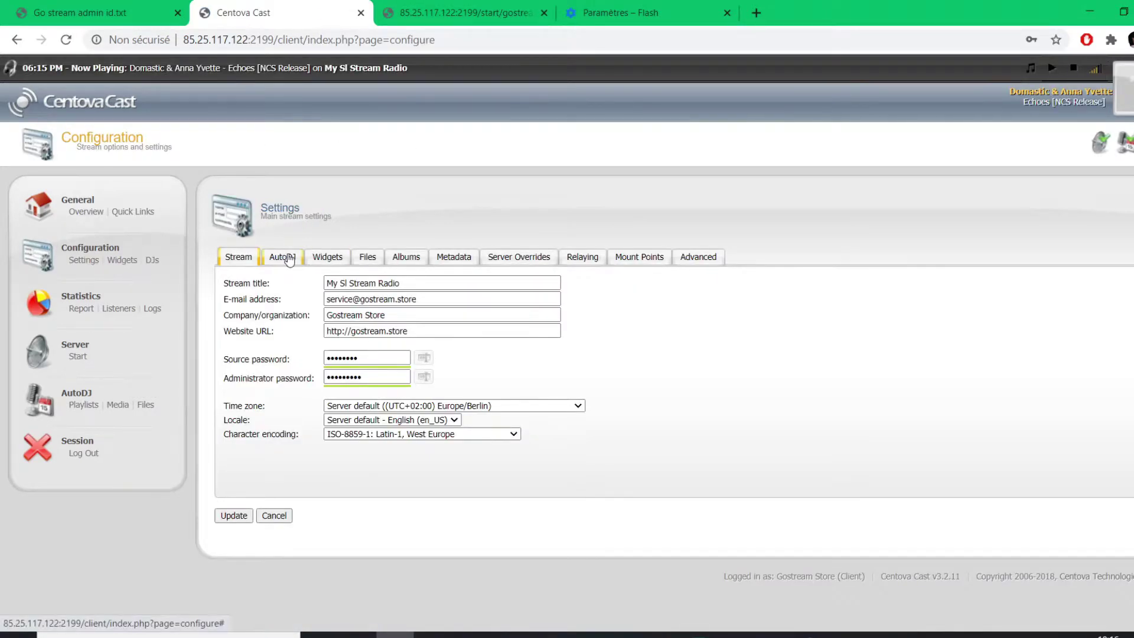
left_click(288, 259)
left_click(354, 281)
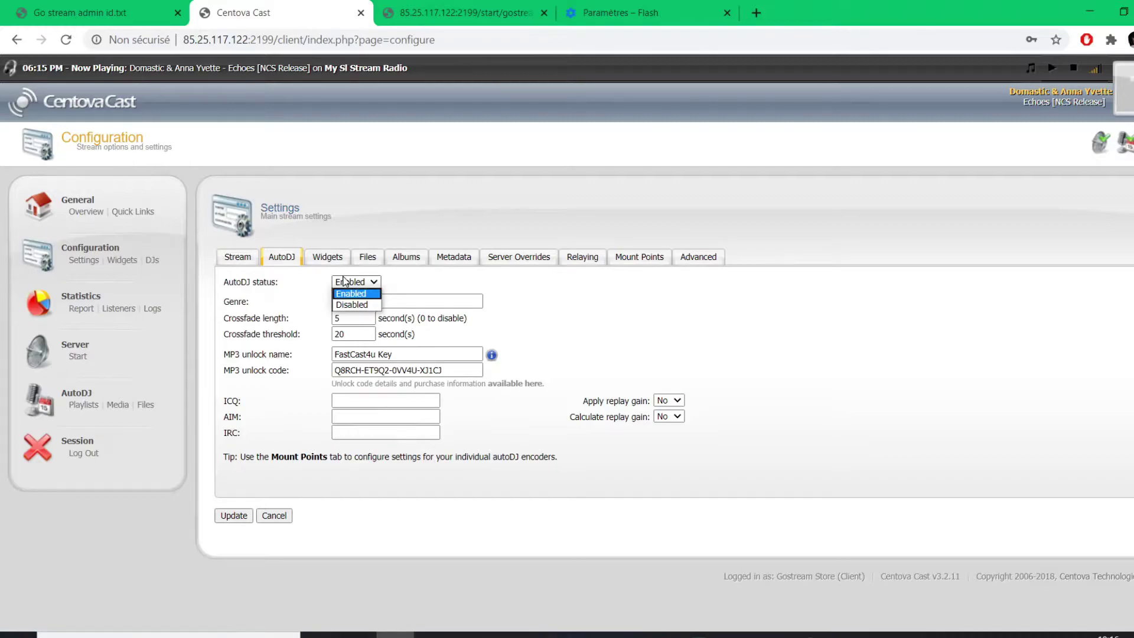
left_click(353, 305)
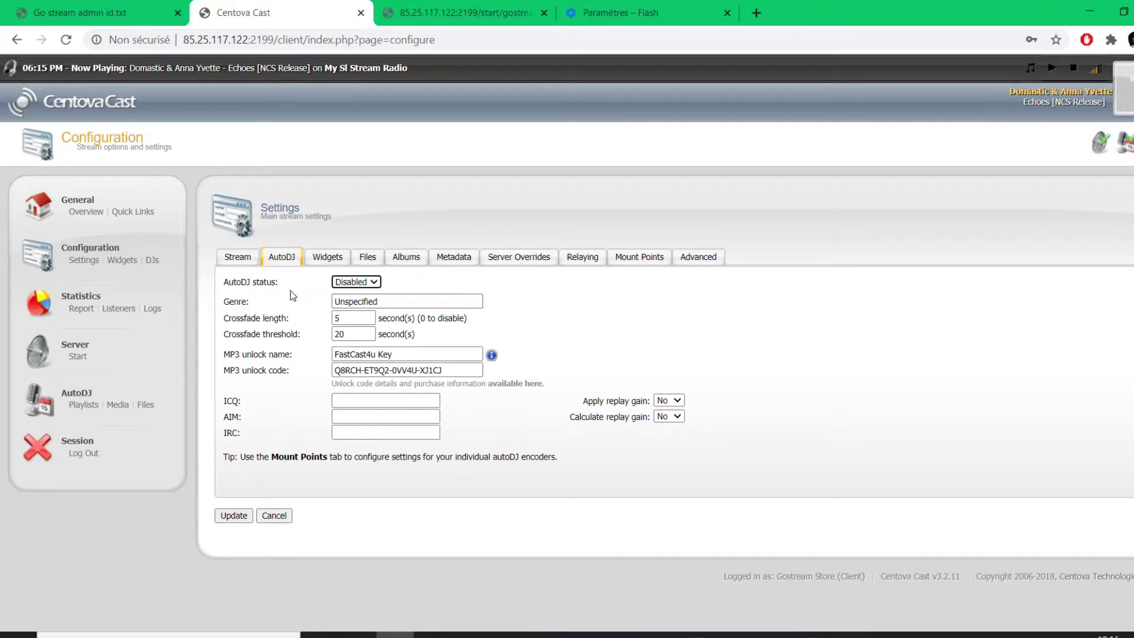
left_click(231, 520)
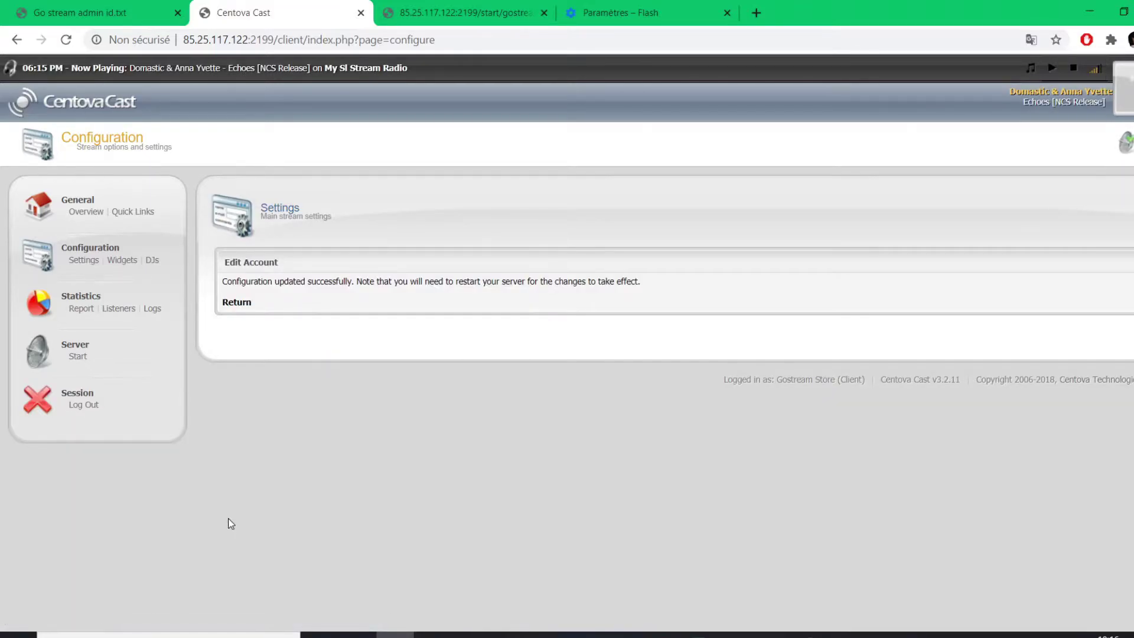
left_click(77, 357)
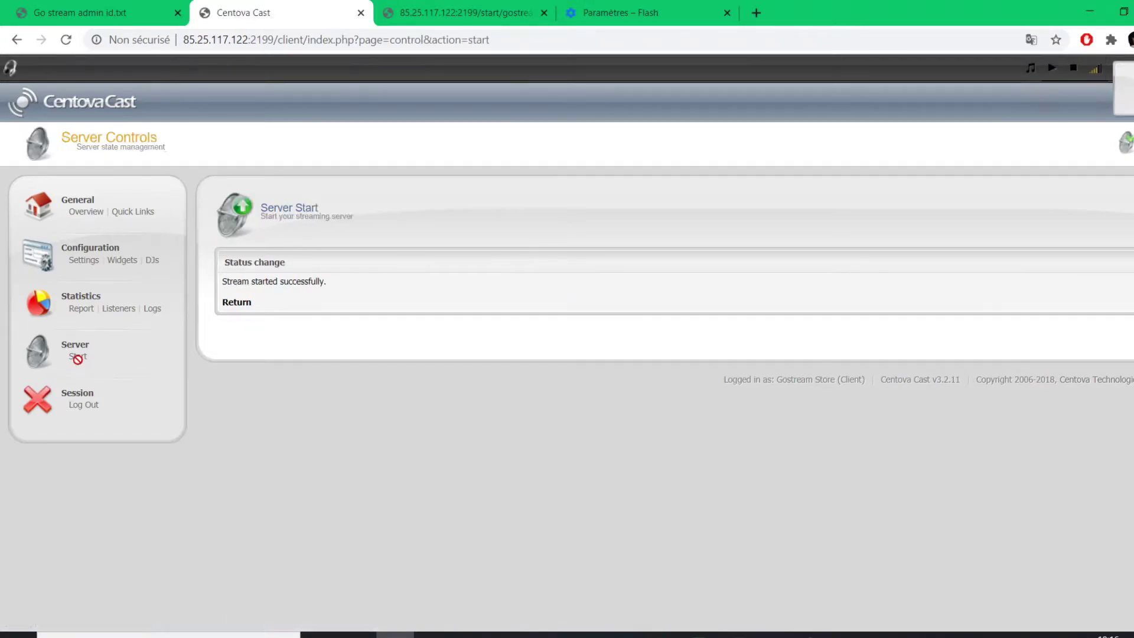
left_click(87, 214)
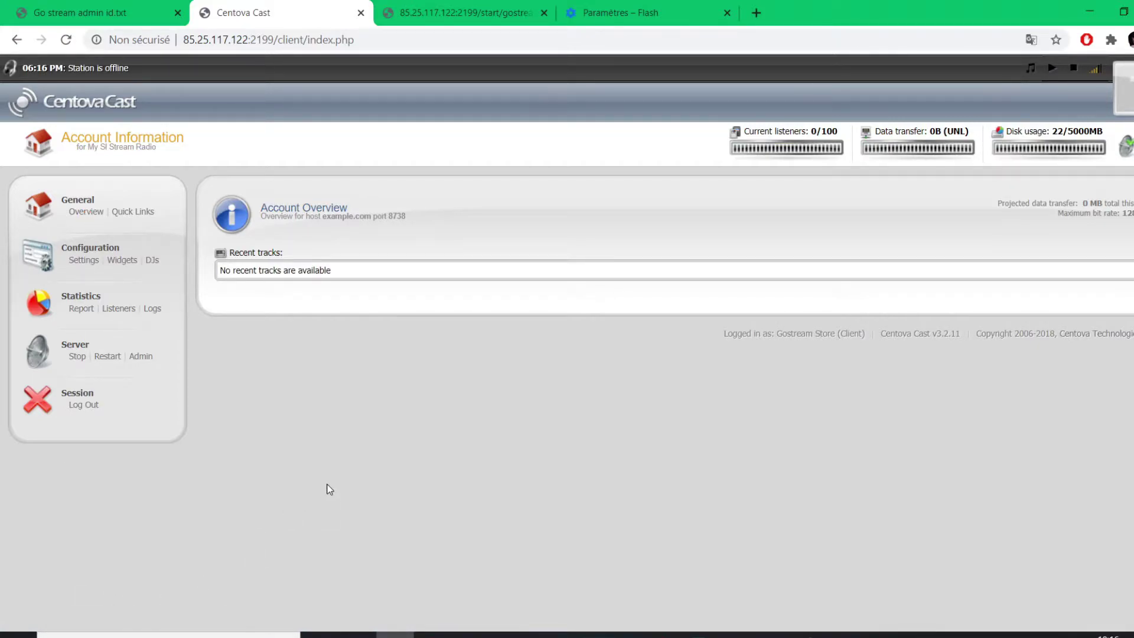
Launch Mixxx and open Preferences at the Live Broadcasting page.
left_click(237, 633)
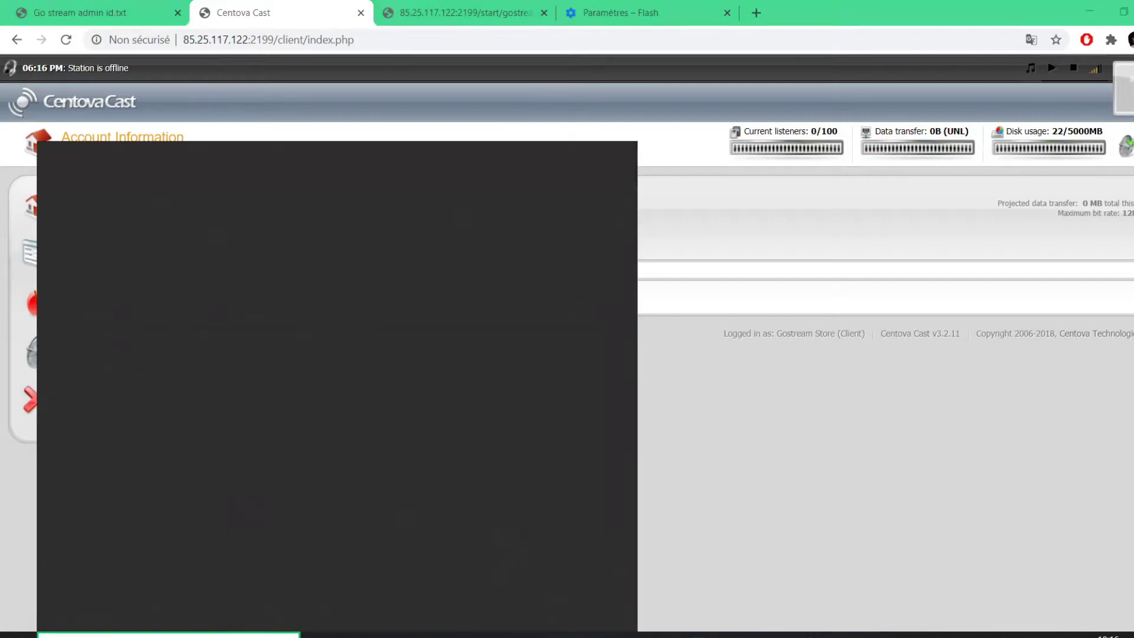
type("mixx")
key("Return")
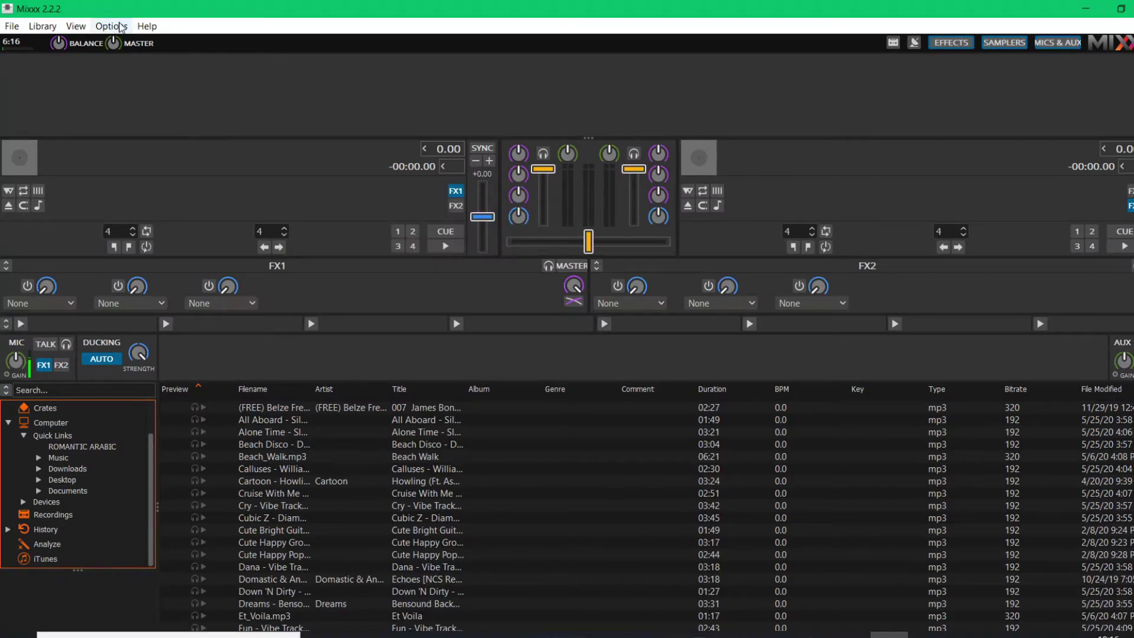
left_click(111, 26)
left_click(157, 119)
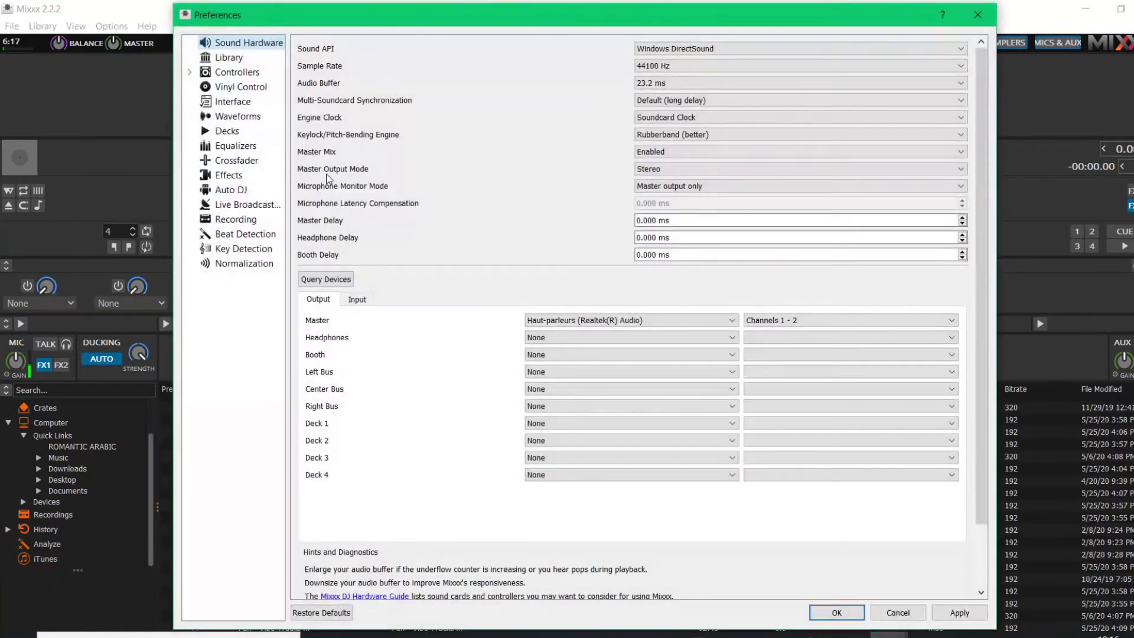
left_click(249, 208)
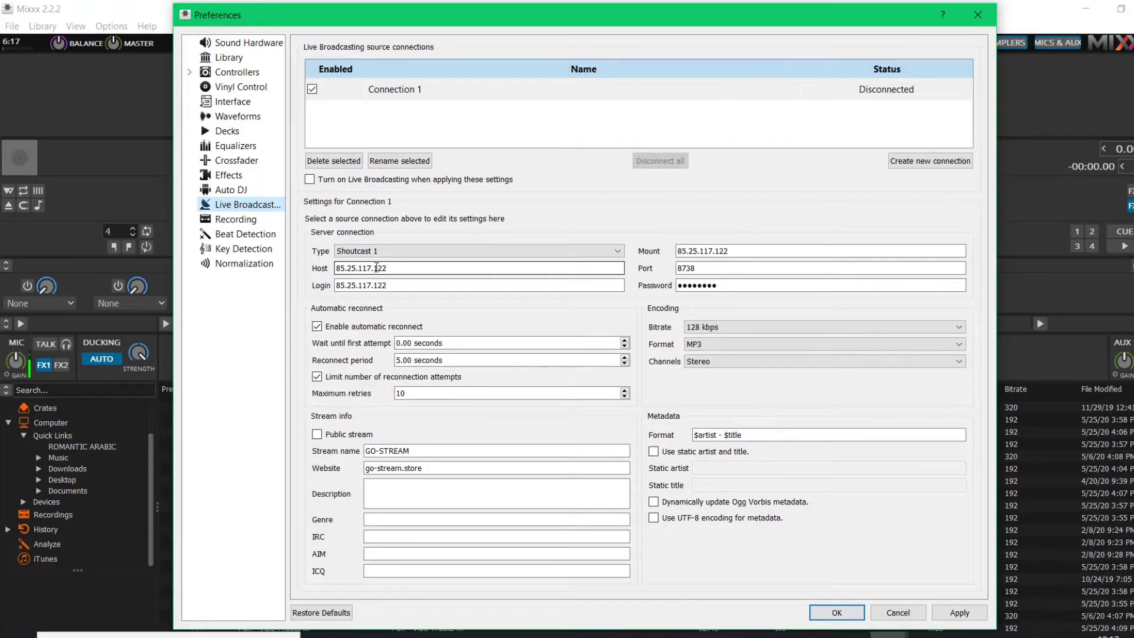
Set Host, Login and Mount to server IP 85.25.117.122 from the credentials file.
left_click_drag(336, 267, 374, 268)
left_click_drag(678, 251, 707, 251)
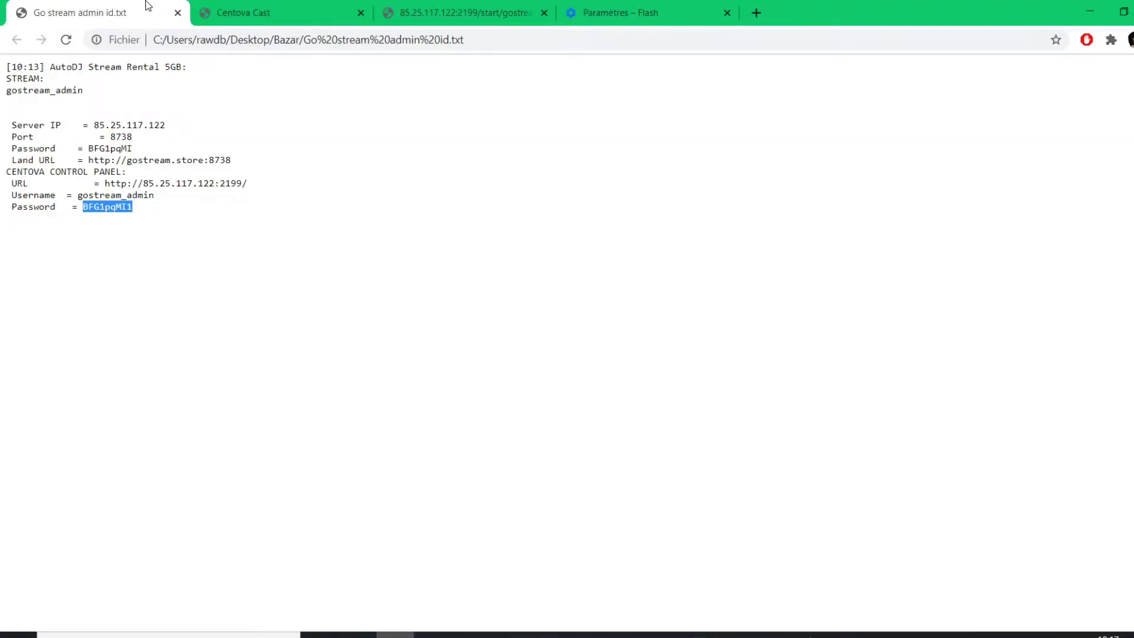
left_click(142, 10)
left_click_drag(93, 125, 166, 127)
key("ctrl+c")
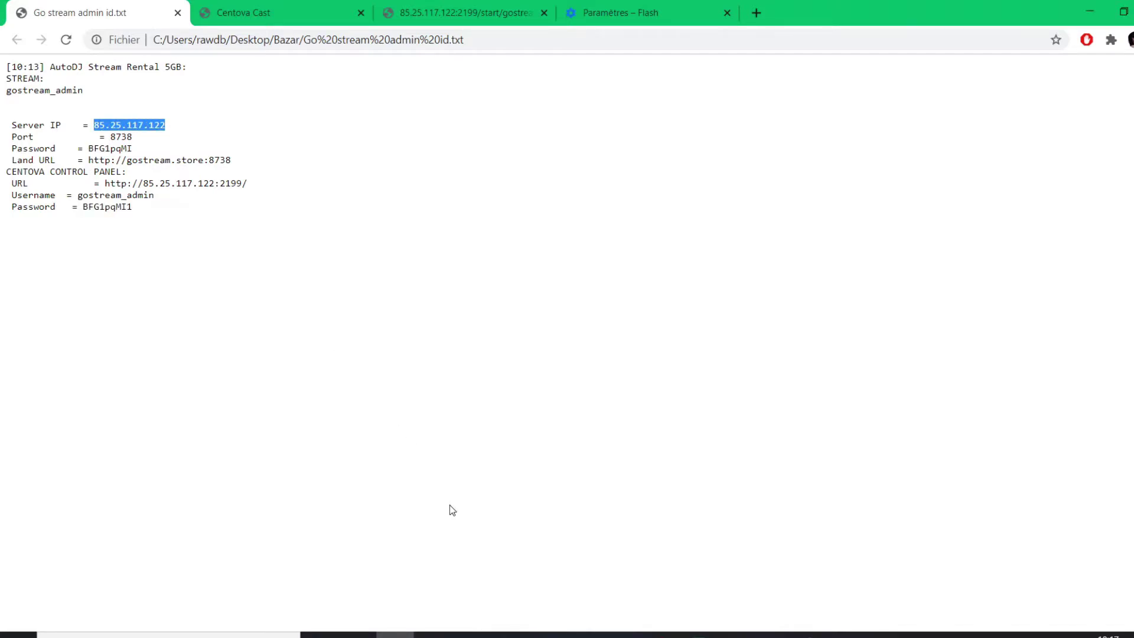
mouse_move(889, 635)
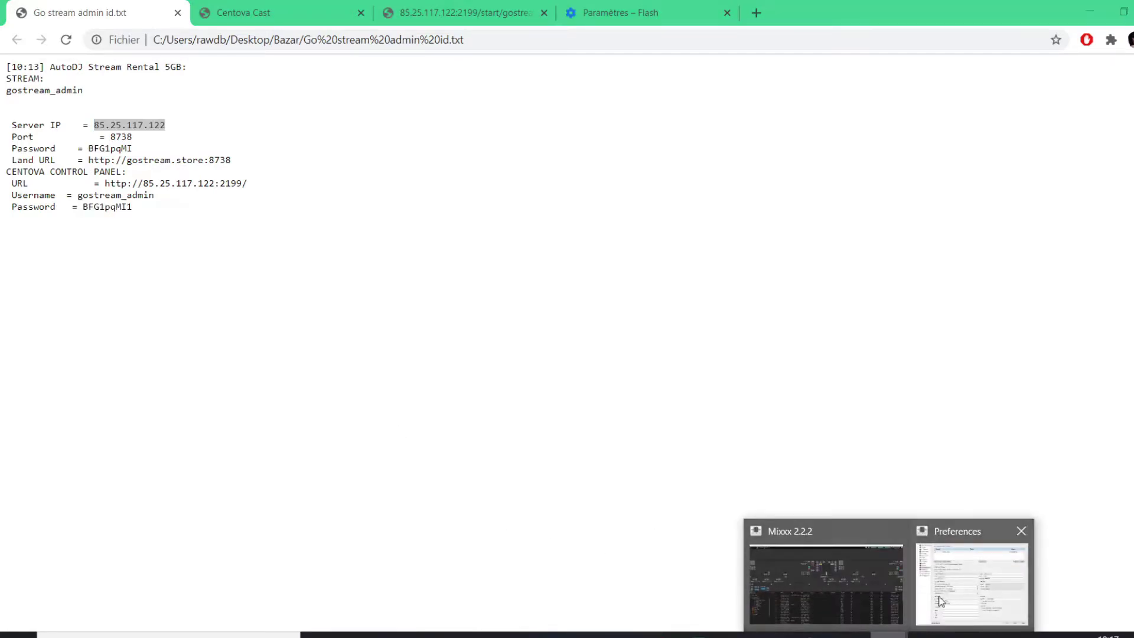
left_click(948, 570)
left_click(398, 271)
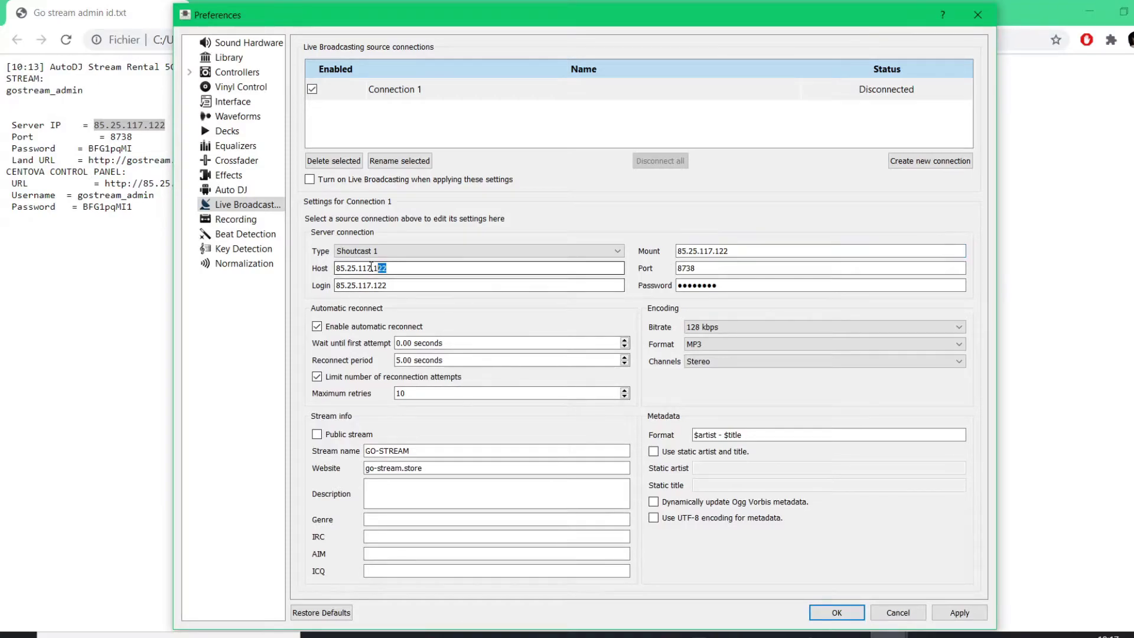
key("ctrl+a")
key("ctrl+v")
left_click_drag(401, 283, 289, 277)
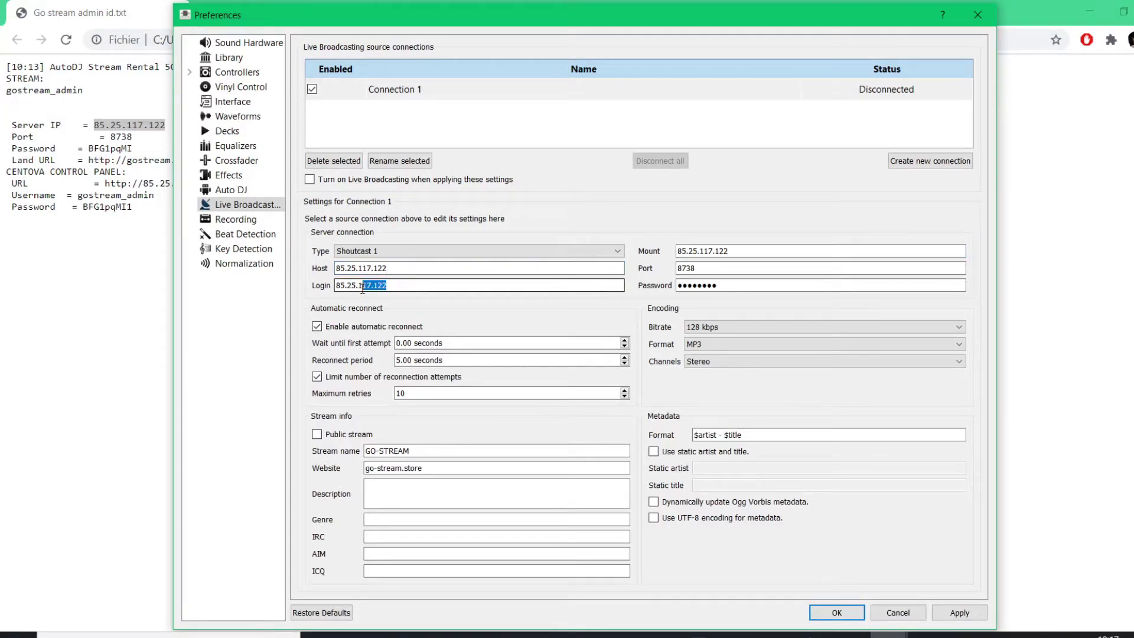
key("ctrl+v")
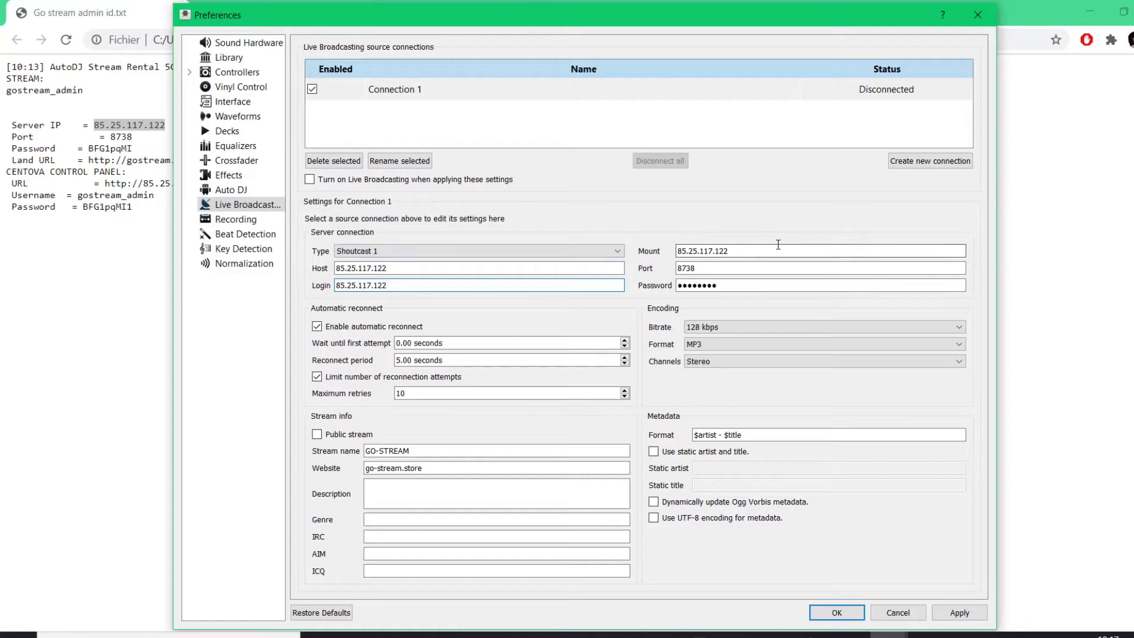
left_click_drag(769, 249, 662, 254)
key("ctrl+v")
key("ctrl+v")
Set the broadcasting port to 8738.
left_click(111, 138)
left_click_drag(111, 138, 136, 140)
key("ctrl+c")
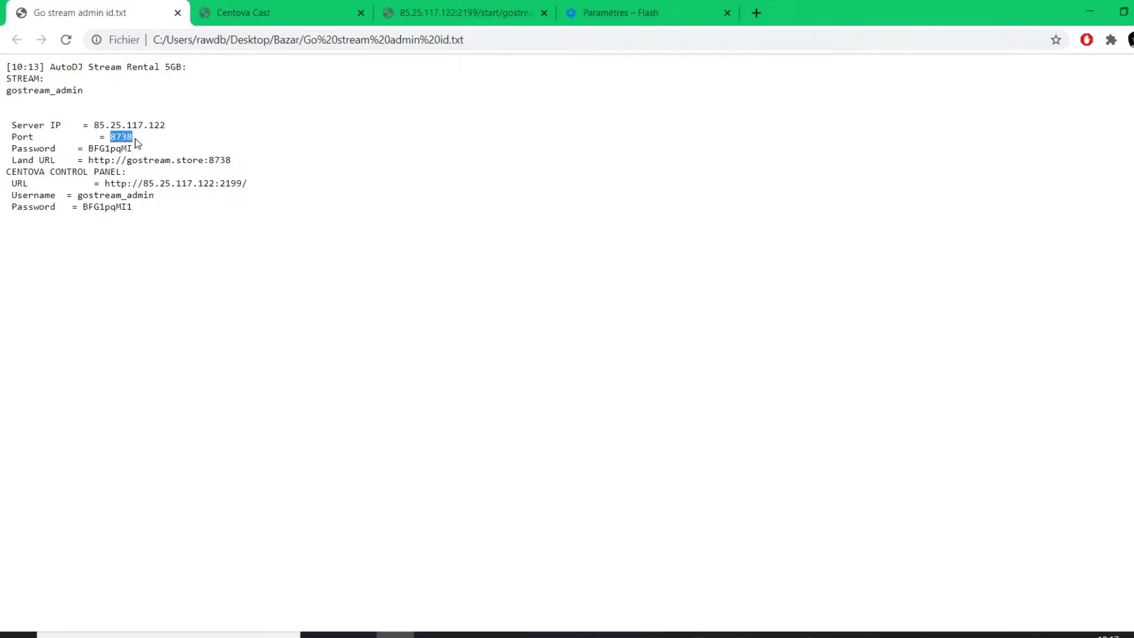
left_click(890, 635)
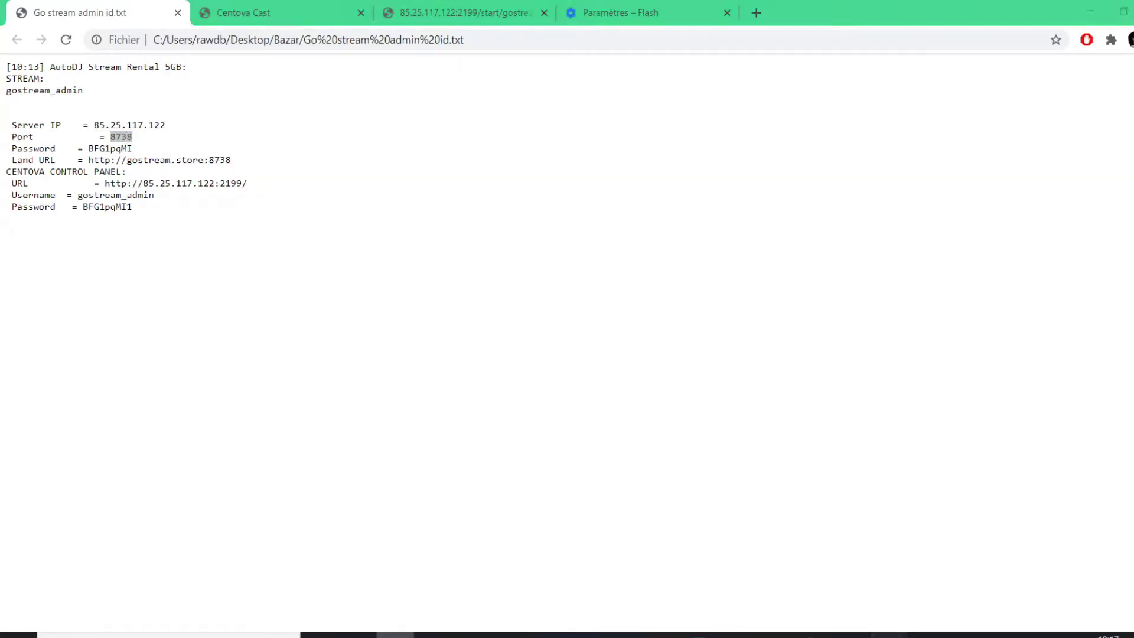
left_click(959, 580)
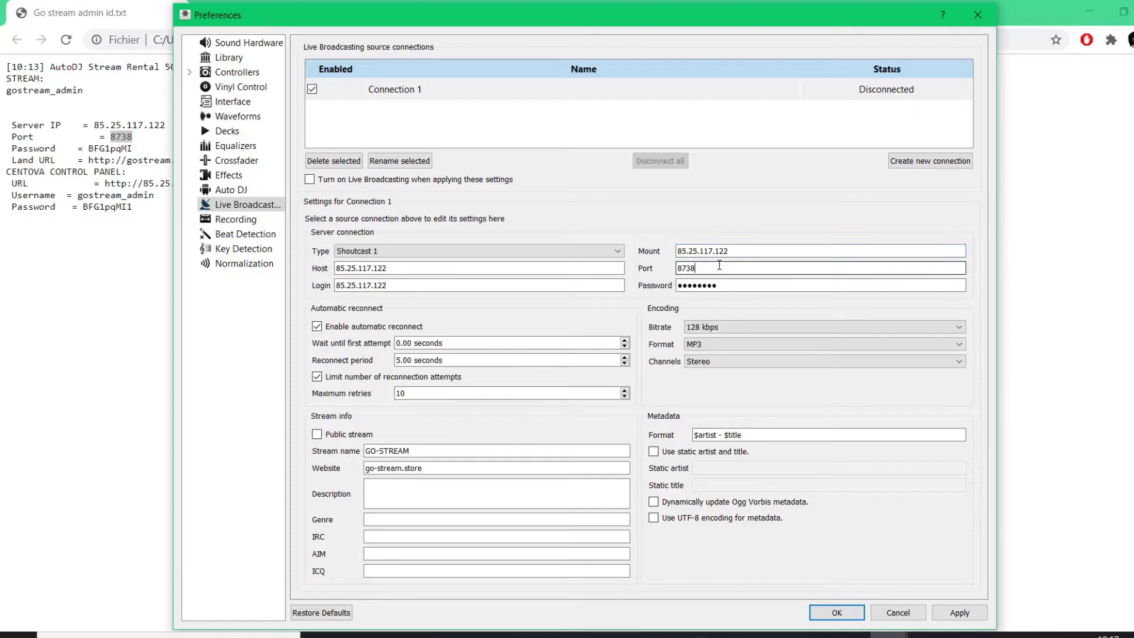
left_click_drag(709, 268, 637, 272)
key("ctrl+v")
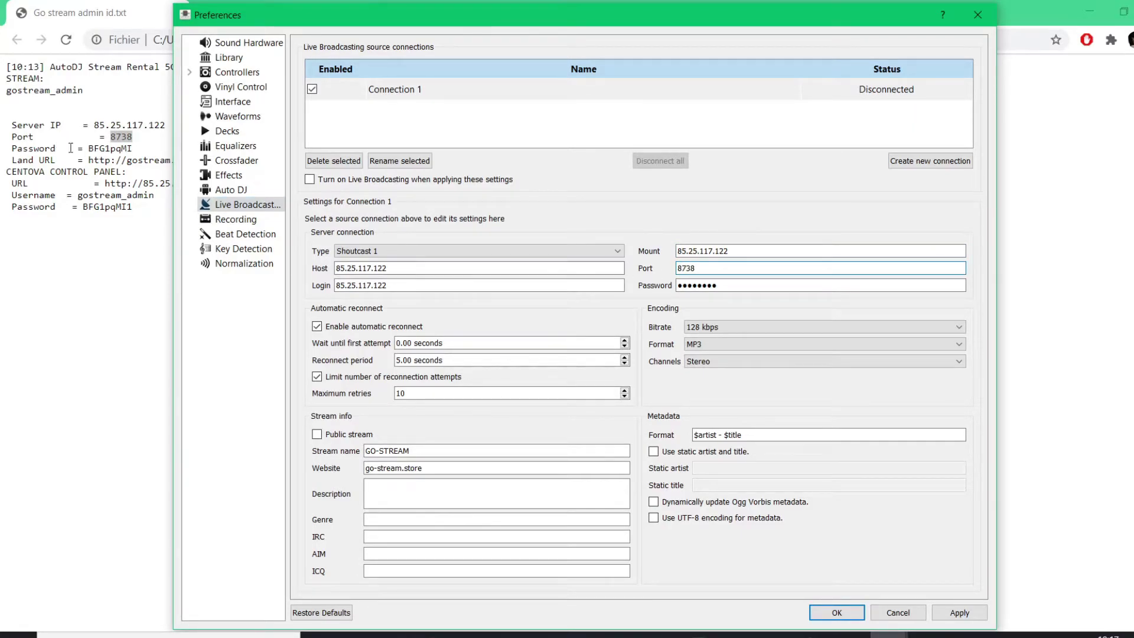
Enter the stream password from the credentials file into the password field.
left_click(92, 149)
left_click_drag(92, 149, 132, 150)
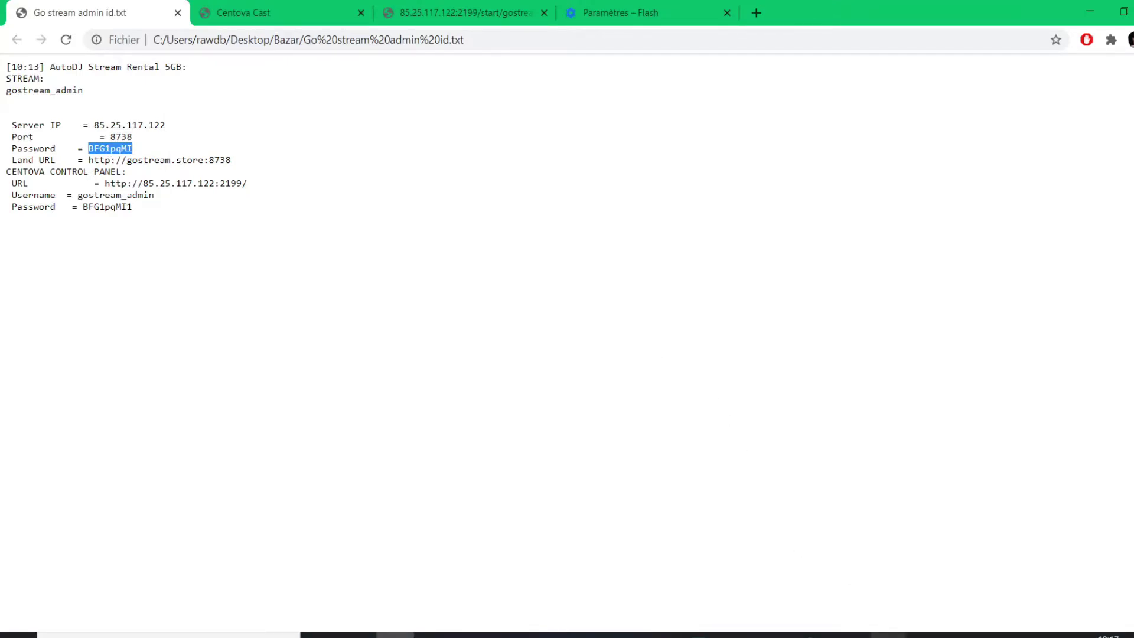
left_click(877, 636)
left_click(972, 584)
key("Tab")
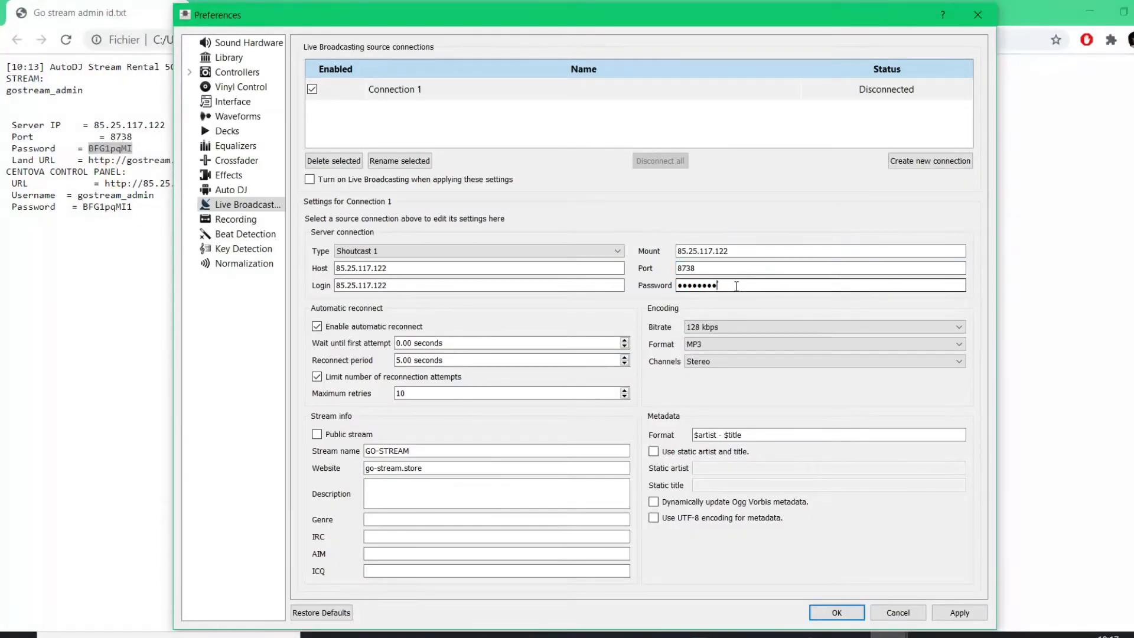
key("ctrl+v")
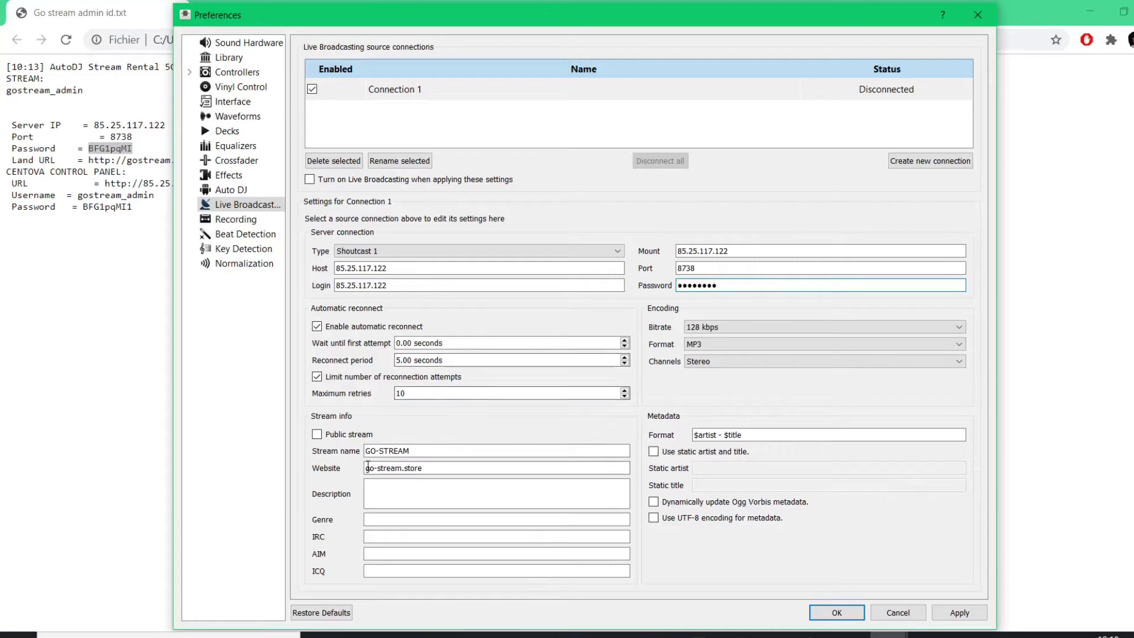
Apply the new Shoutcast connection settings in Mixxx Preferences.
left_click(423, 470)
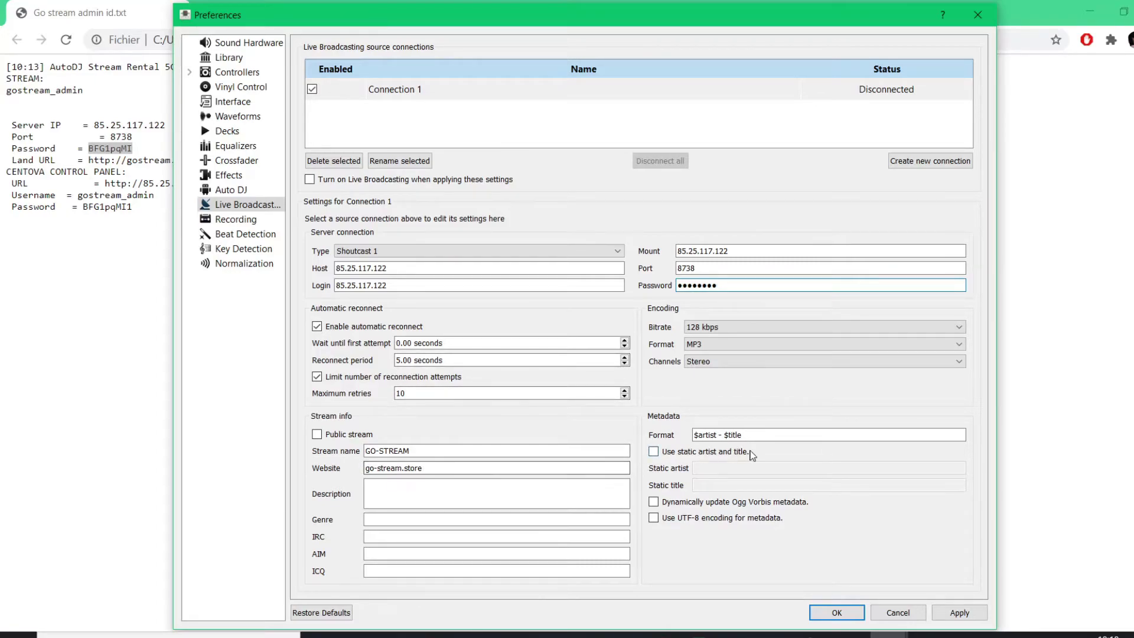
left_click(961, 614)
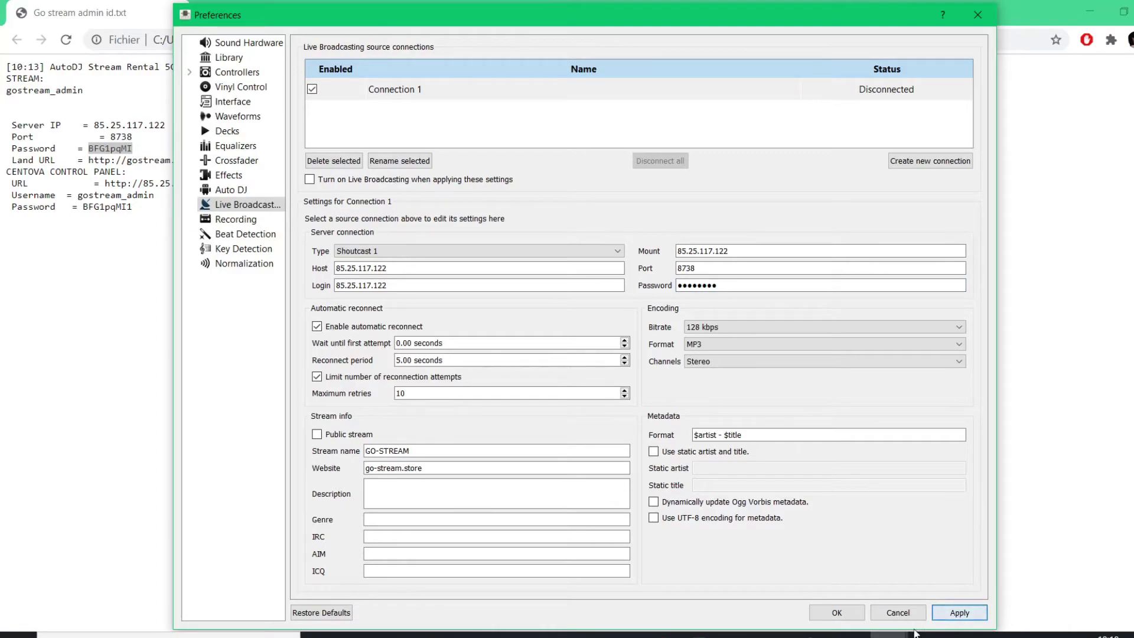
left_click(889, 635)
Confirm the broadcasting preferences with OK and switch live broadcasting on from the toolbar.
left_click(825, 599)
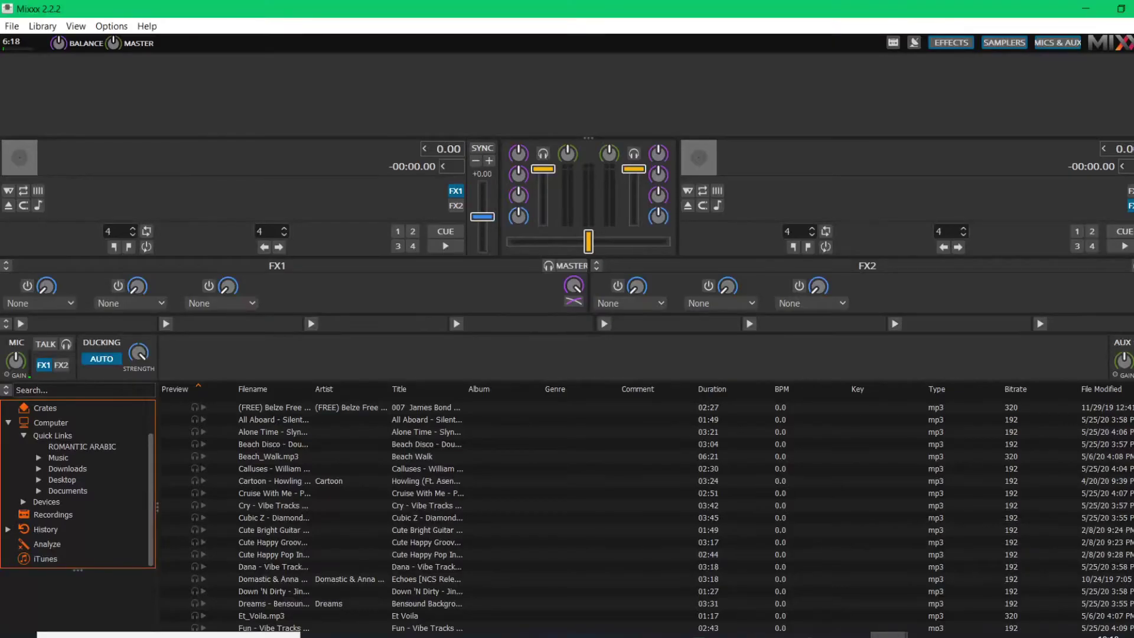
left_click(889, 636)
left_click(952, 593)
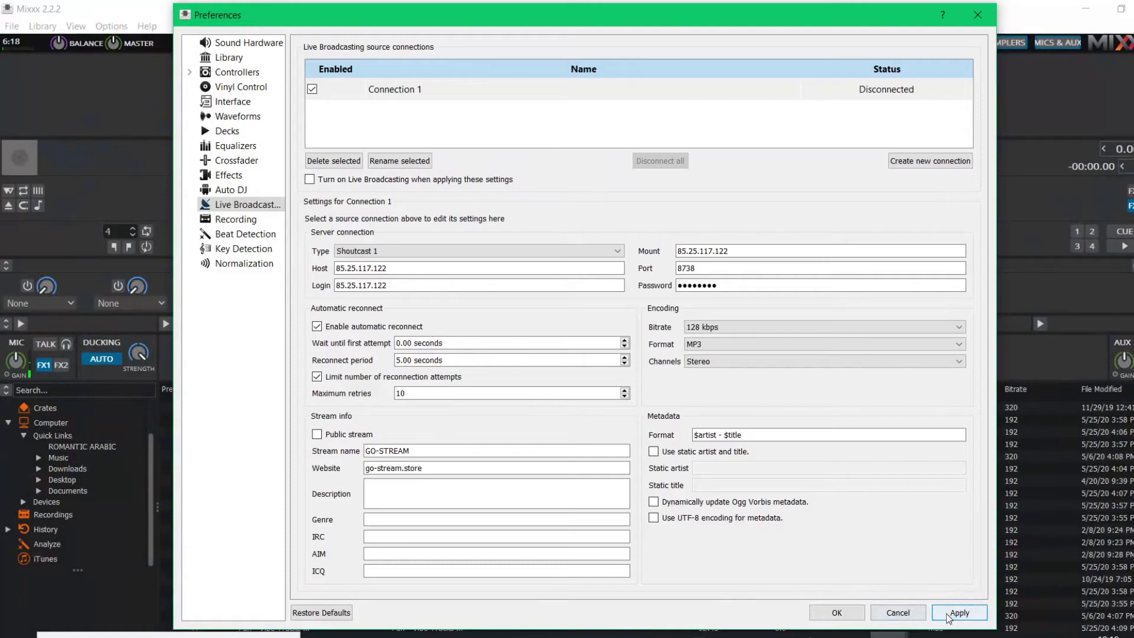
left_click(837, 615)
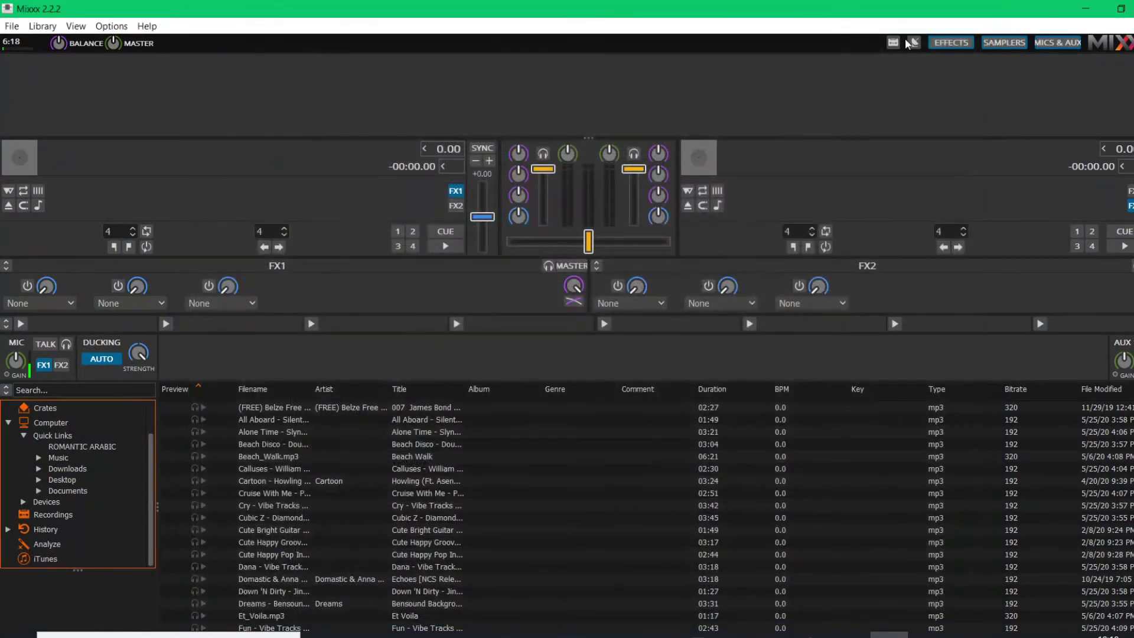
left_click(914, 43)
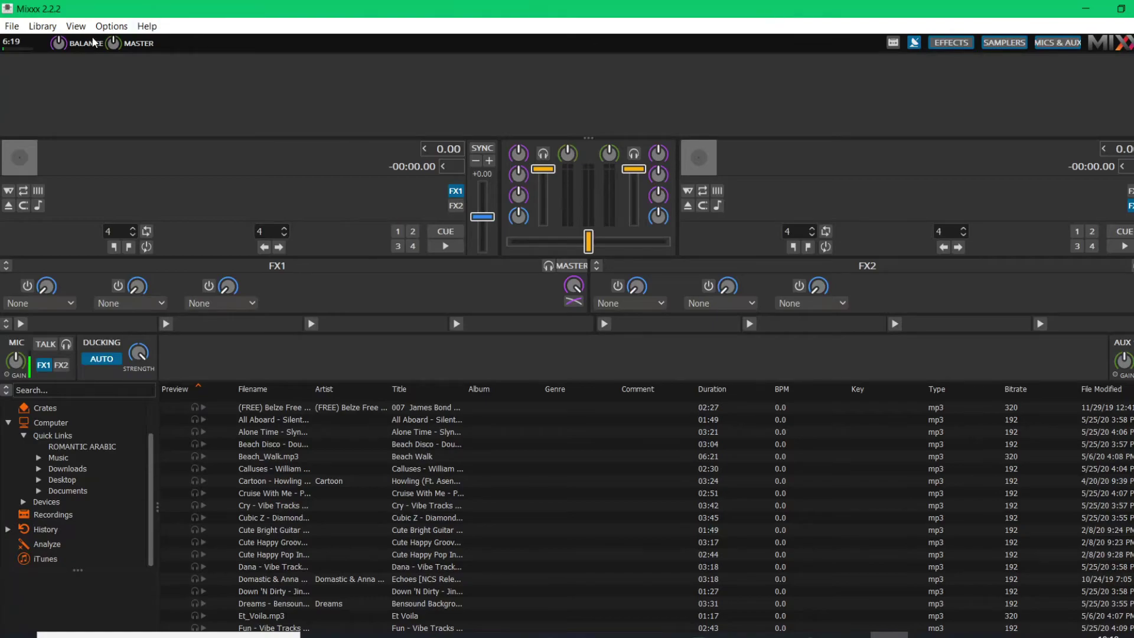
Confirm in Live Broadcasting preferences that the Shoutcast connection reads Connected.
left_click(108, 31)
left_click(137, 119)
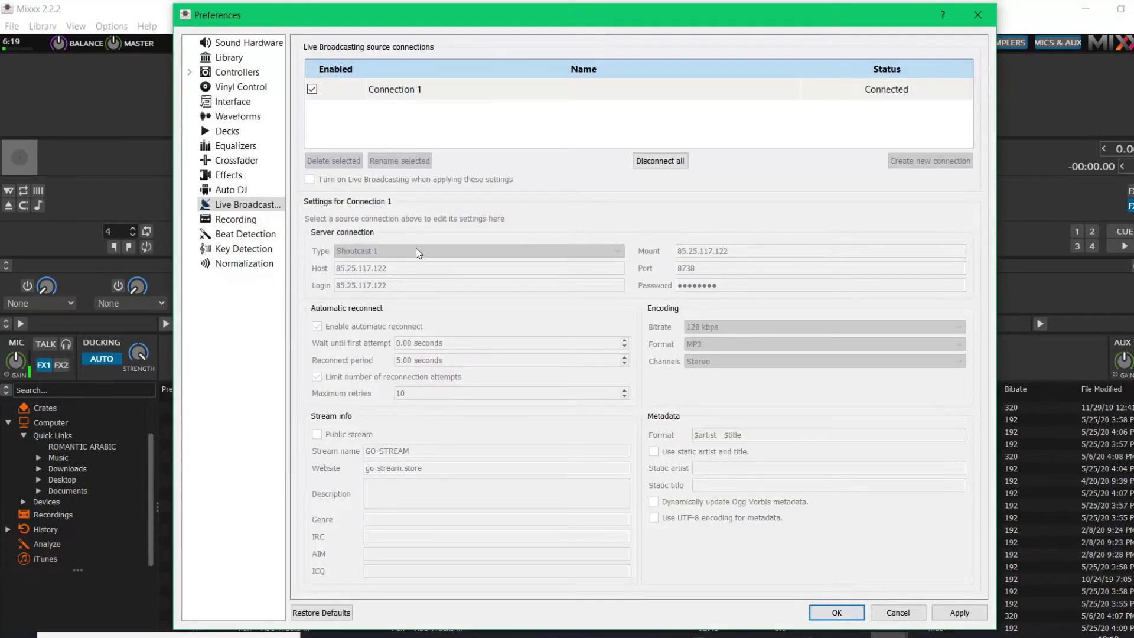
left_click(966, 20)
Load Alone Time onto deck 1 and start it playing.
mouse_move(348, 431)
left_mouse_down()
mouse_move(367, 439)
mouse_move(260, 188)
left_mouse_up()
left_click(446, 246)
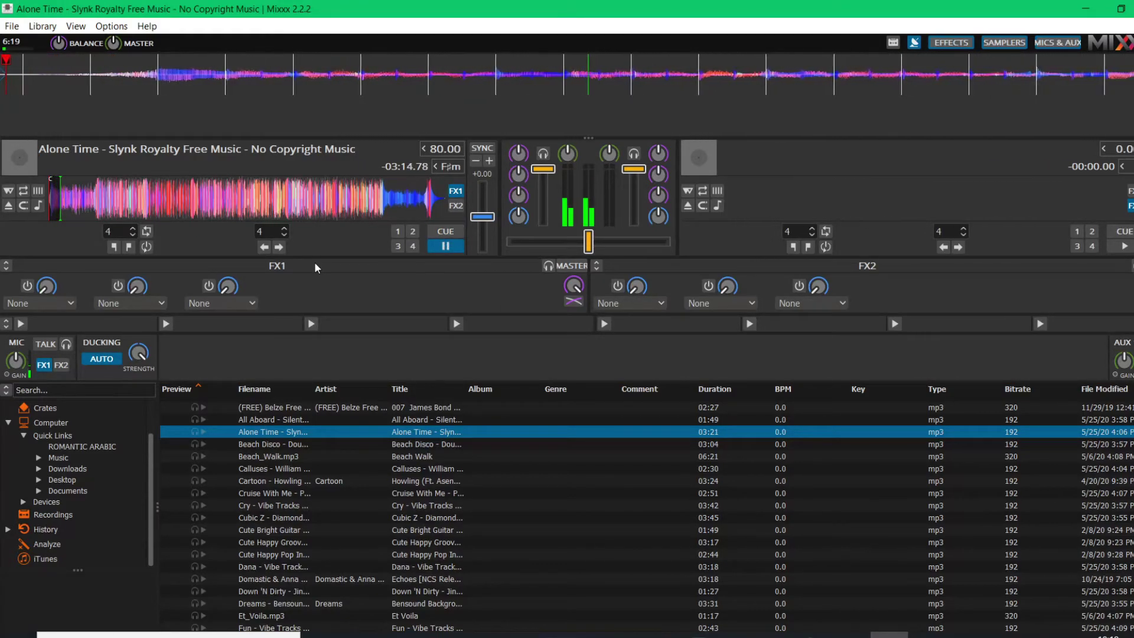
key("alt+Tab")
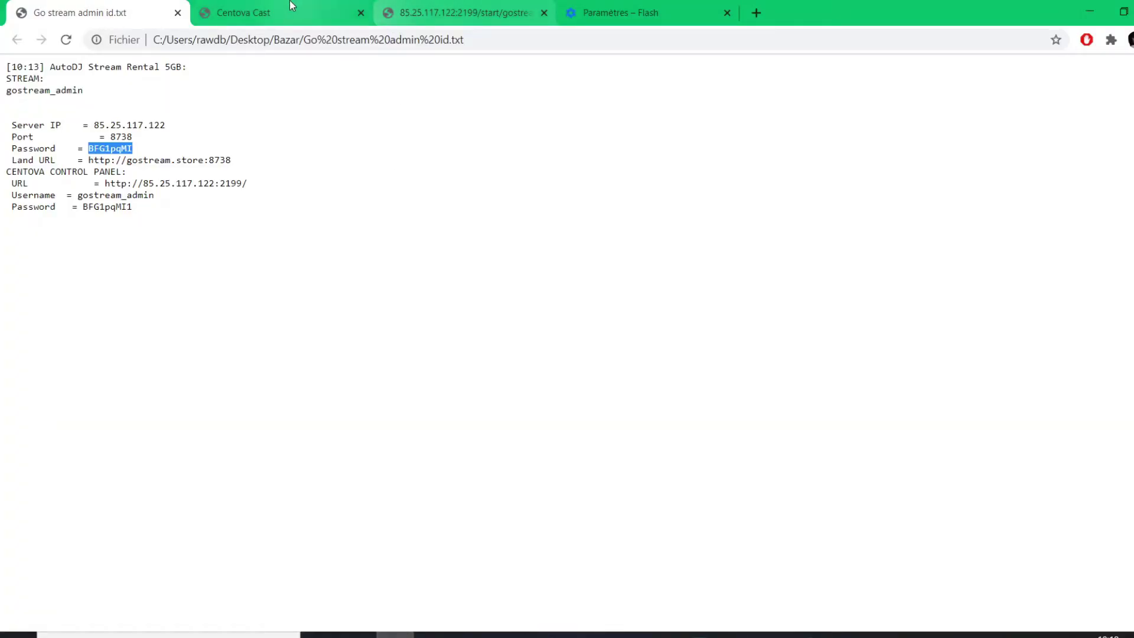
Open the SHOUTcast status page from Server > Admin and listen to the 128 kbps GO-STREAM stream.
left_click(292, 9)
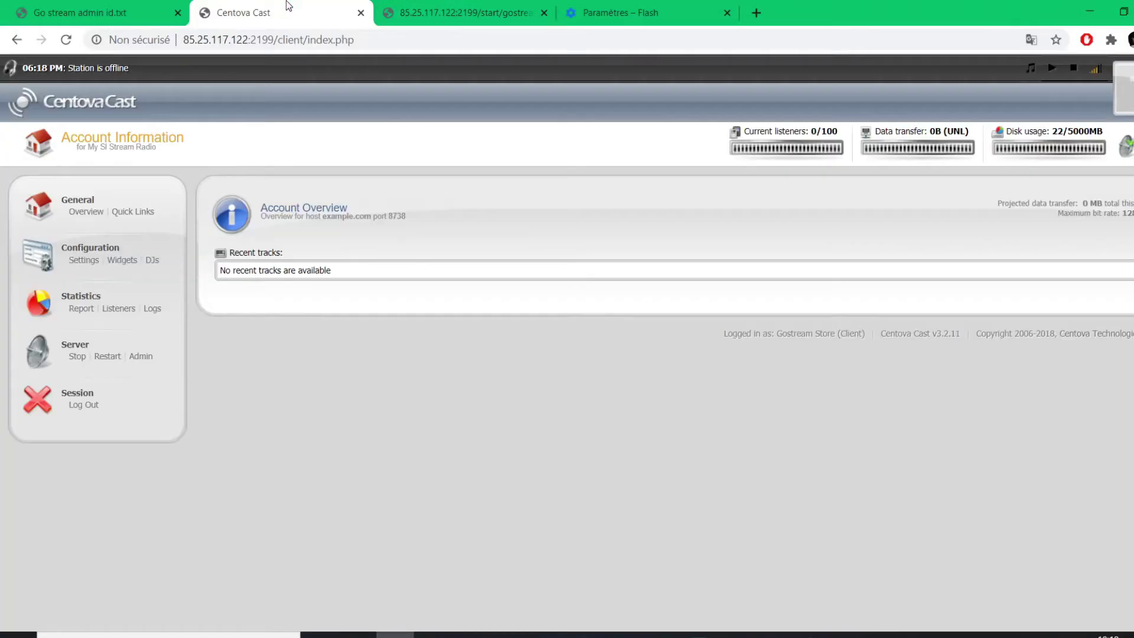
left_click(148, 362)
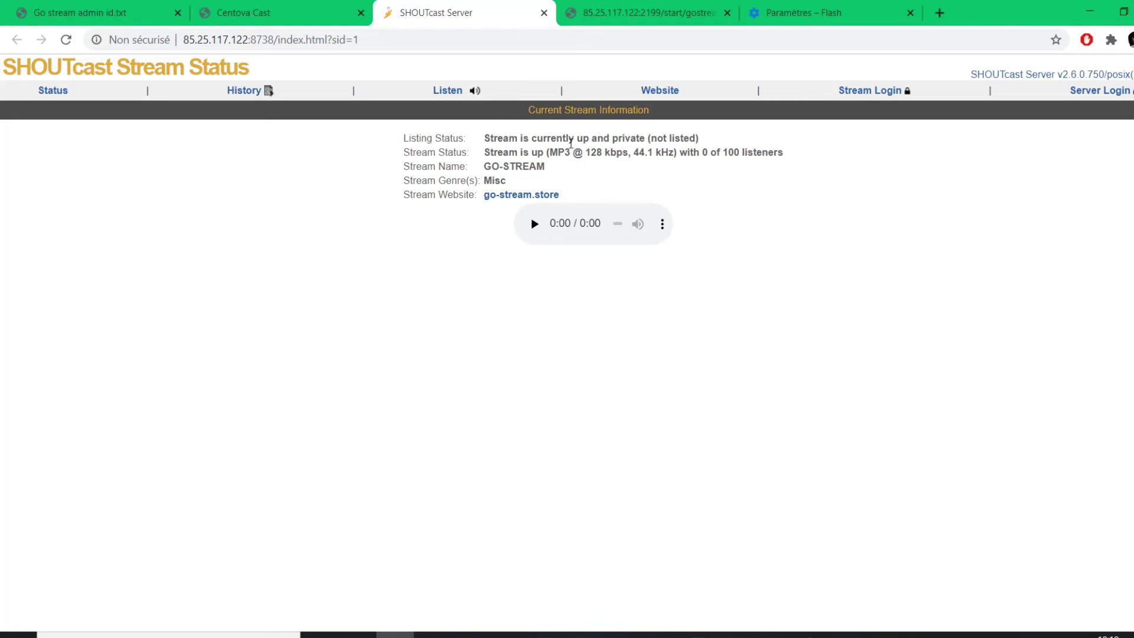
left_click(537, 223)
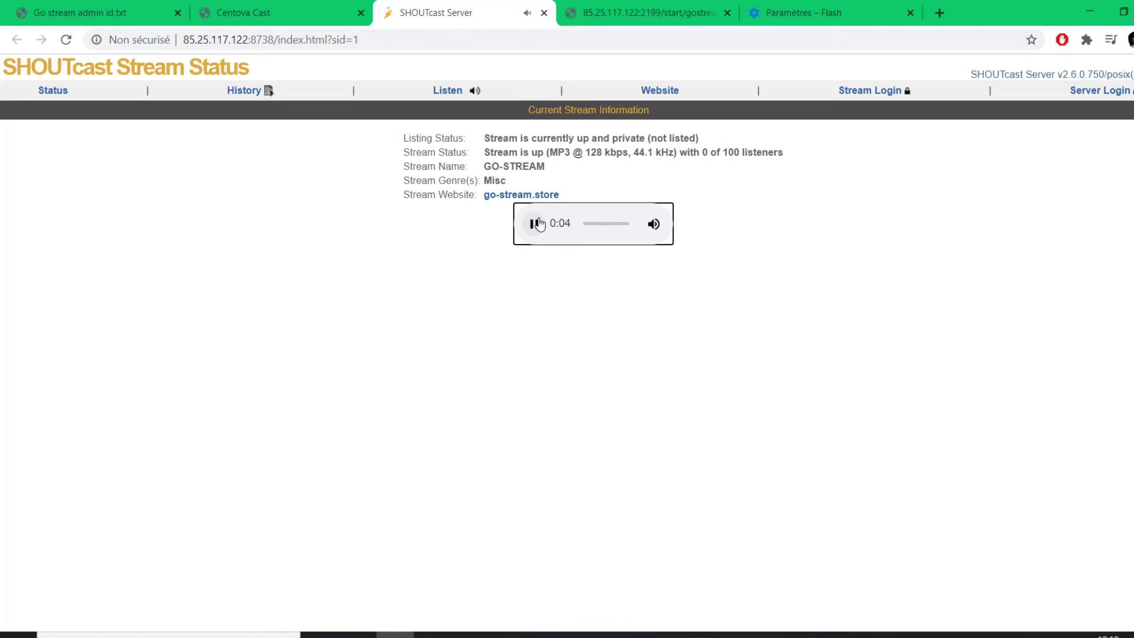
left_click(539, 224)
left_click_drag(609, 152, 790, 154)
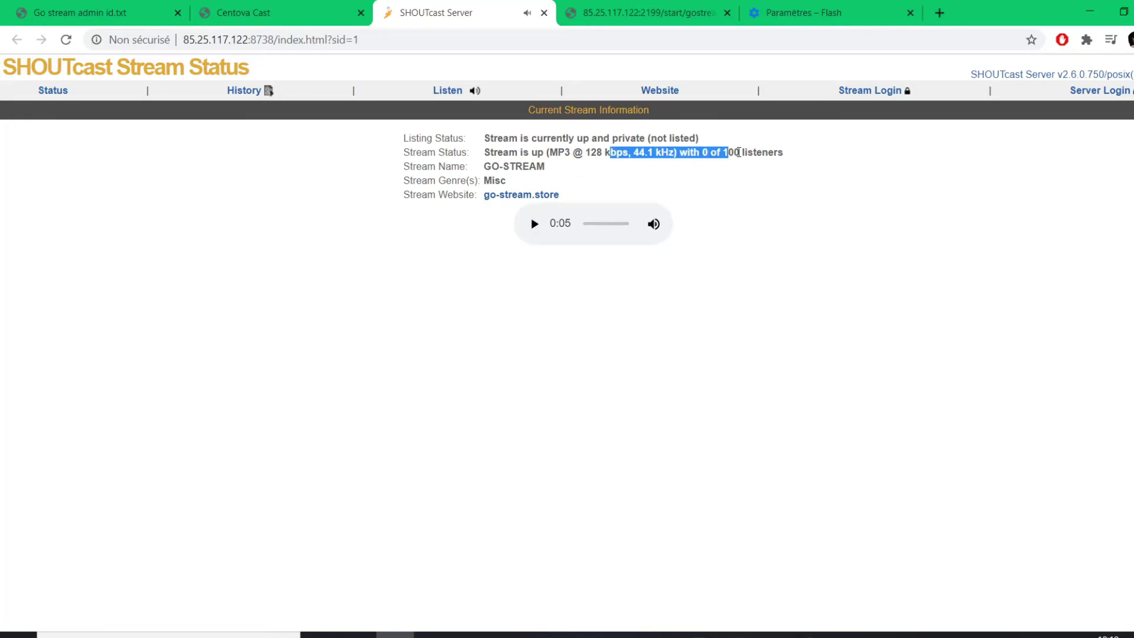
left_click(536, 223)
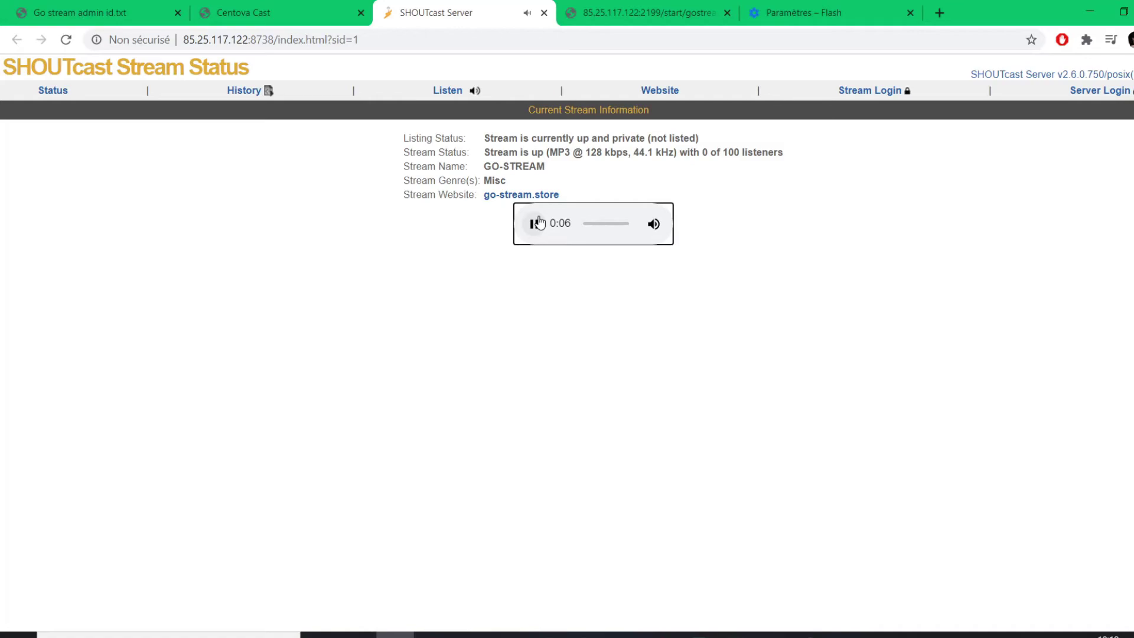
left_click(544, 13)
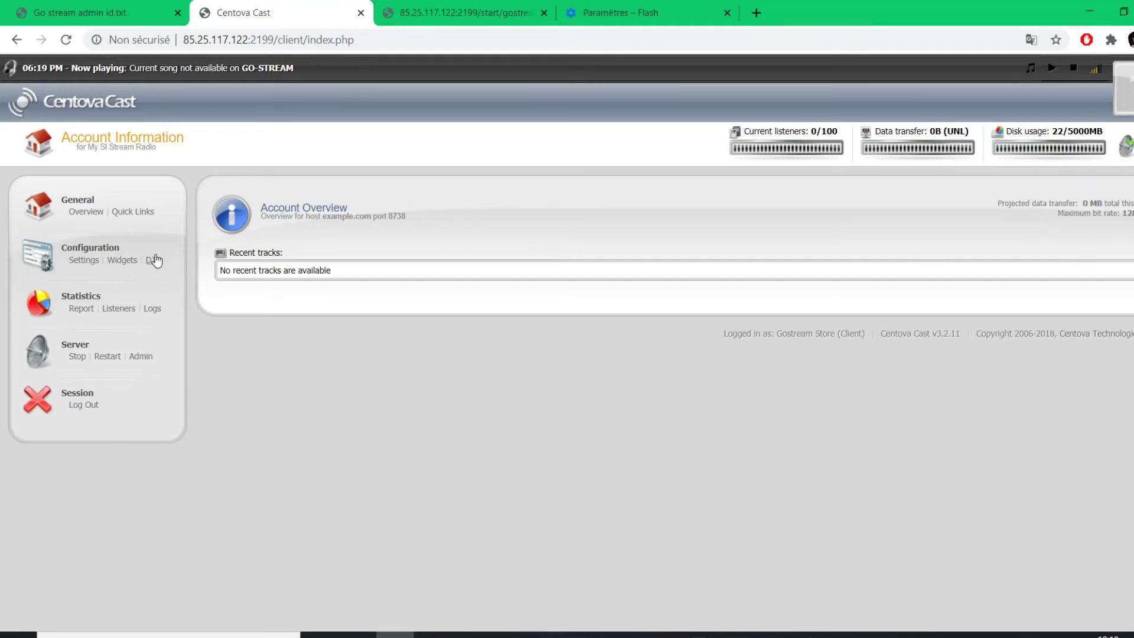
Open the start page from Quick Links and briefly play GO-STREAM in the Web Audio Player.
left_click(128, 211)
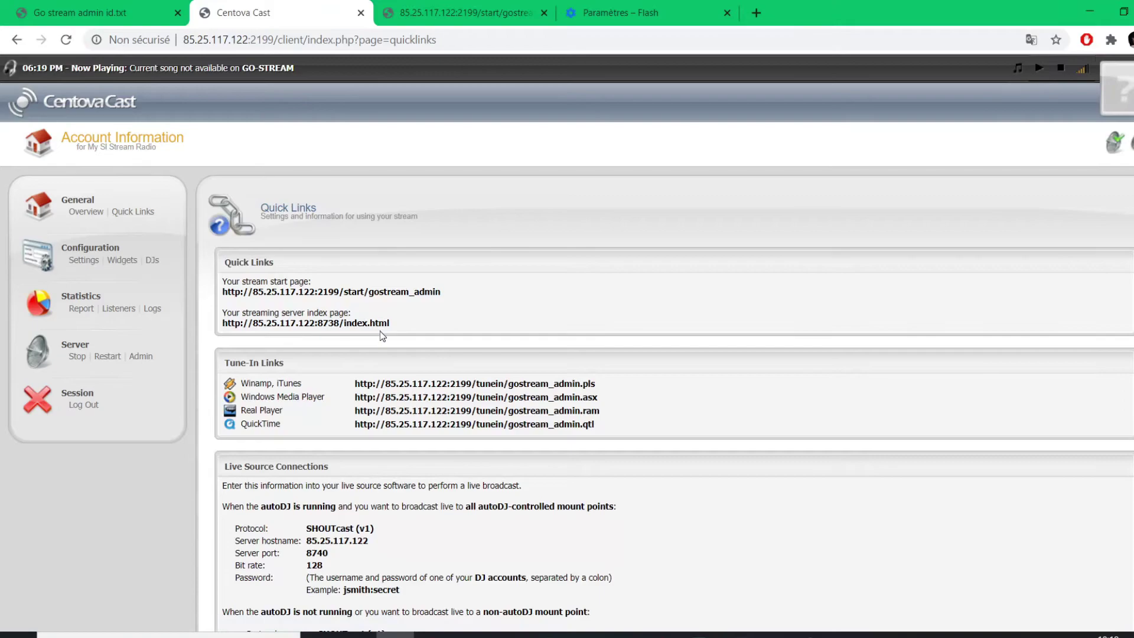
left_click(318, 293)
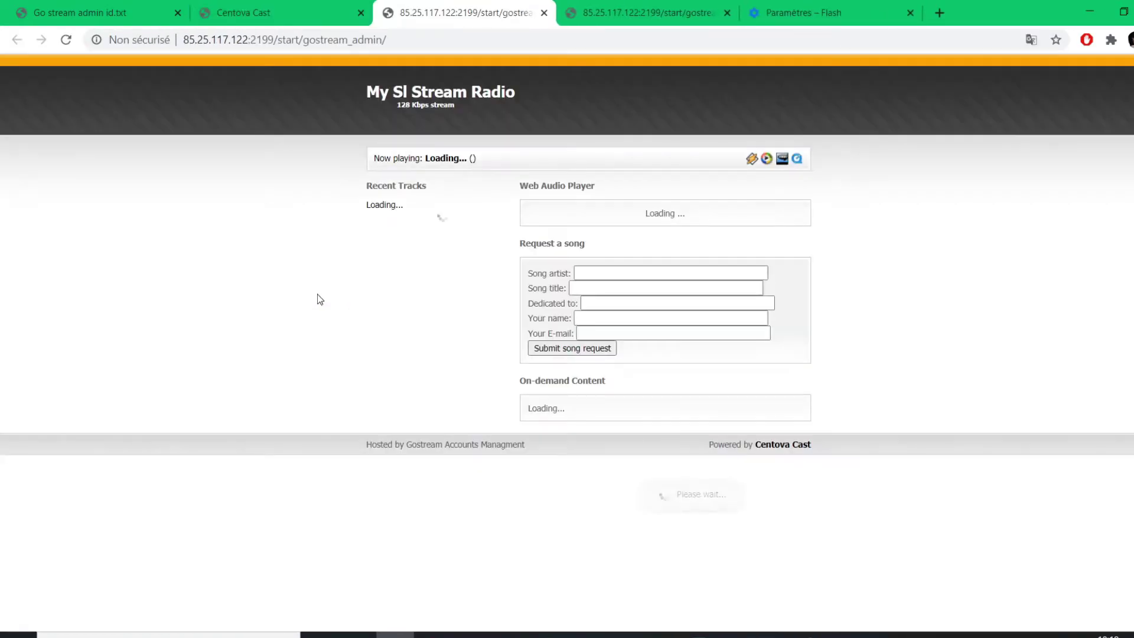
left_click(616, 242)
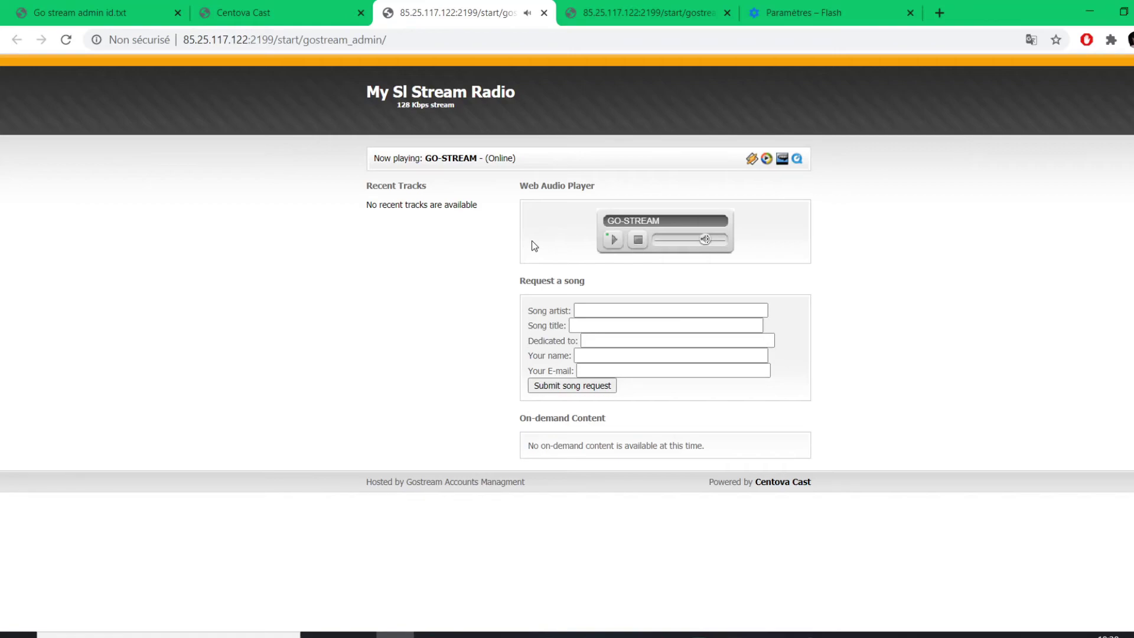
left_click(638, 240)
Stop the streaming server from the account overview and confirm the shutdown.
left_click(243, 6)
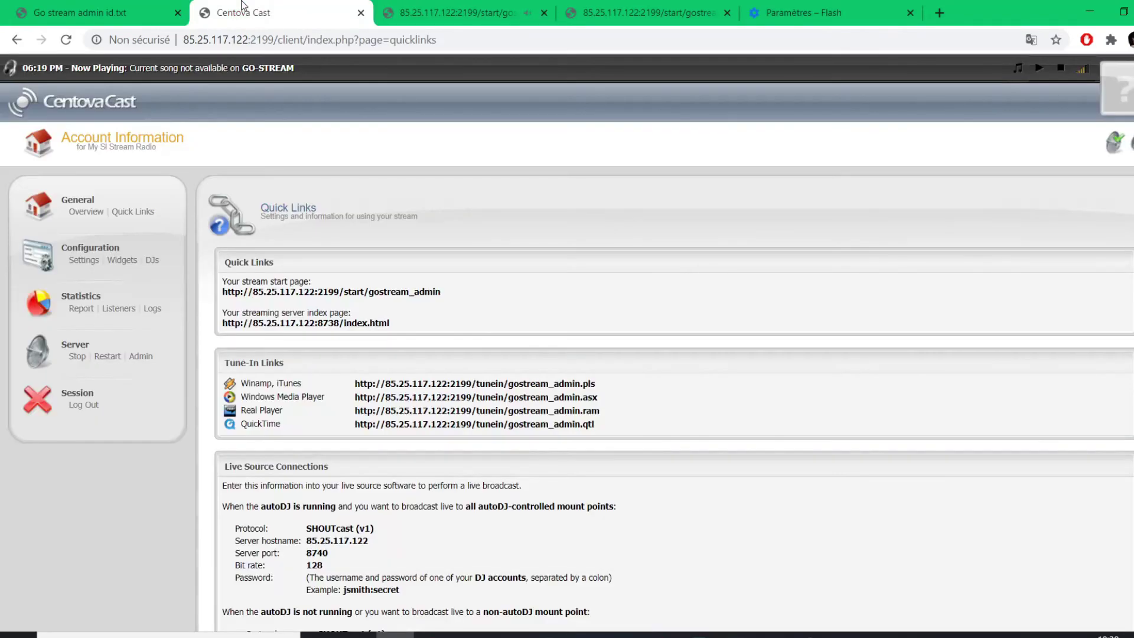
left_click(94, 212)
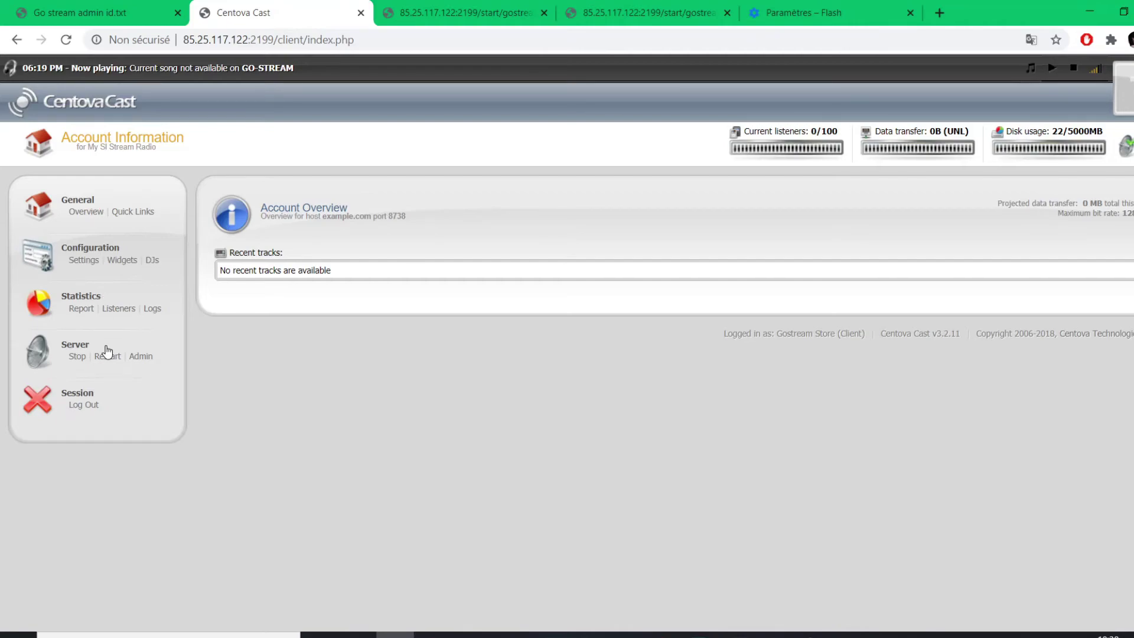
left_click(78, 359)
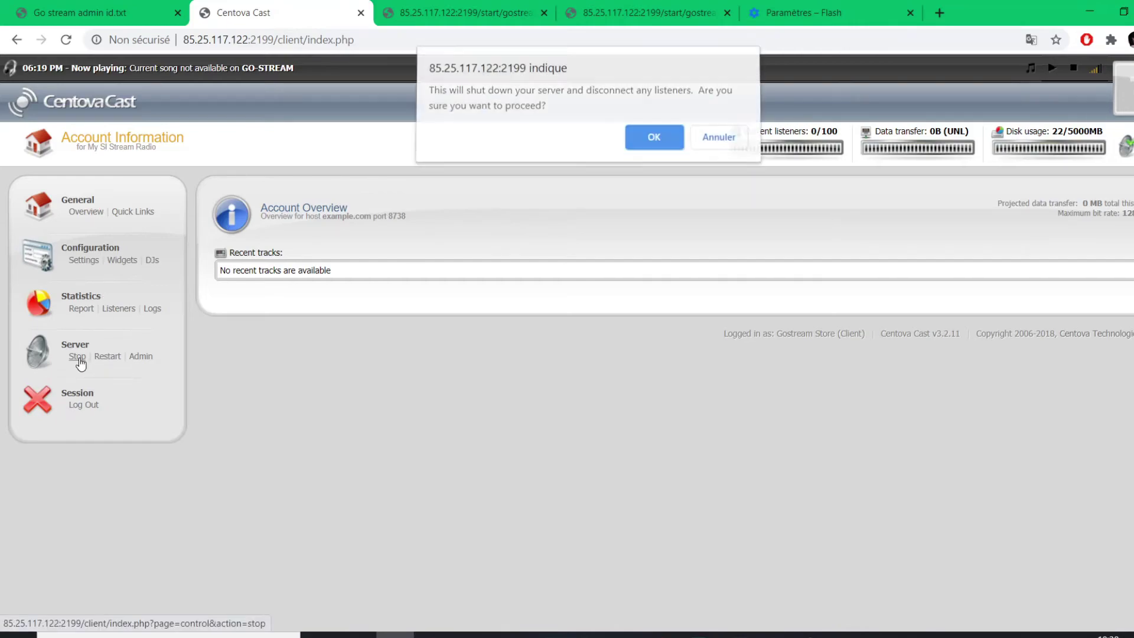
left_click(633, 136)
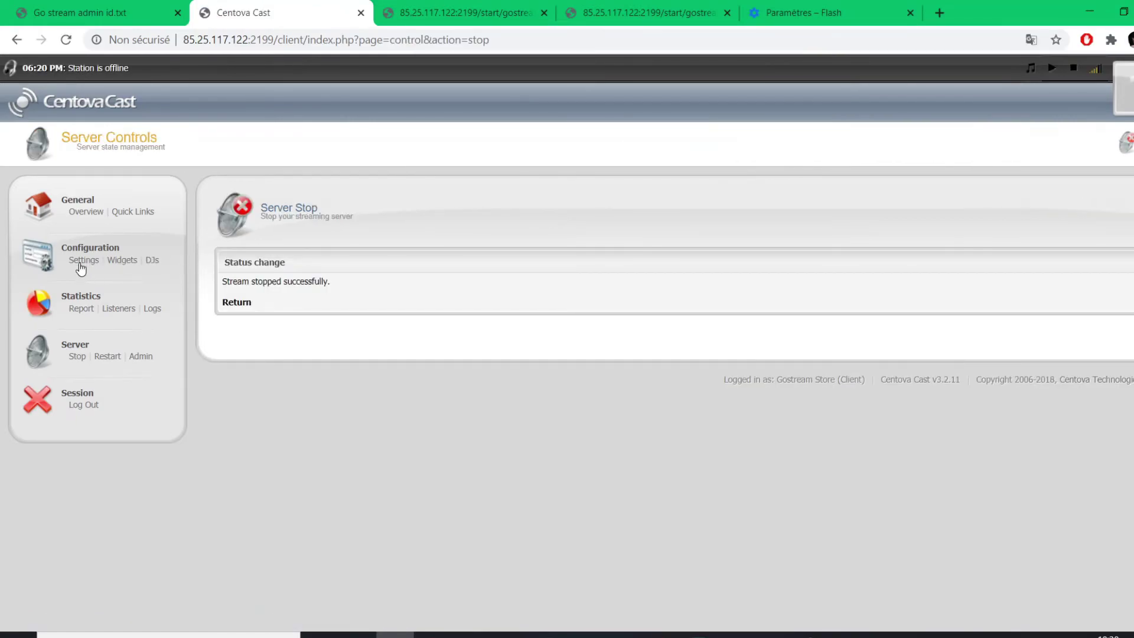
Set the AutoDJ status to Enabled, save the configuration, and start the server.
left_click(80, 261)
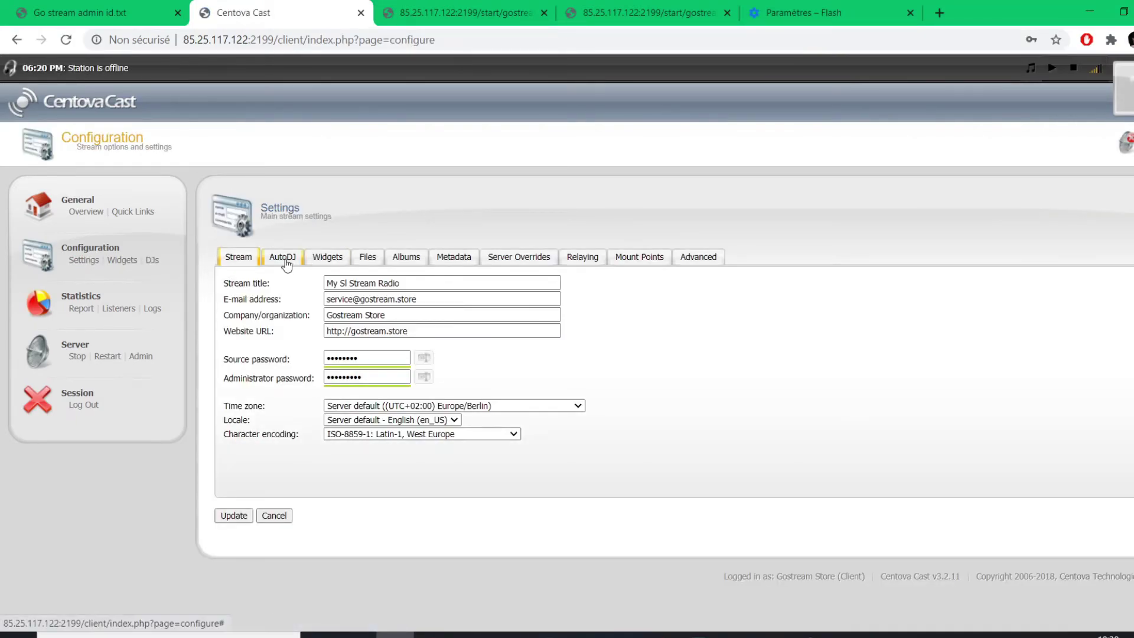
left_click(281, 256)
left_click(355, 282)
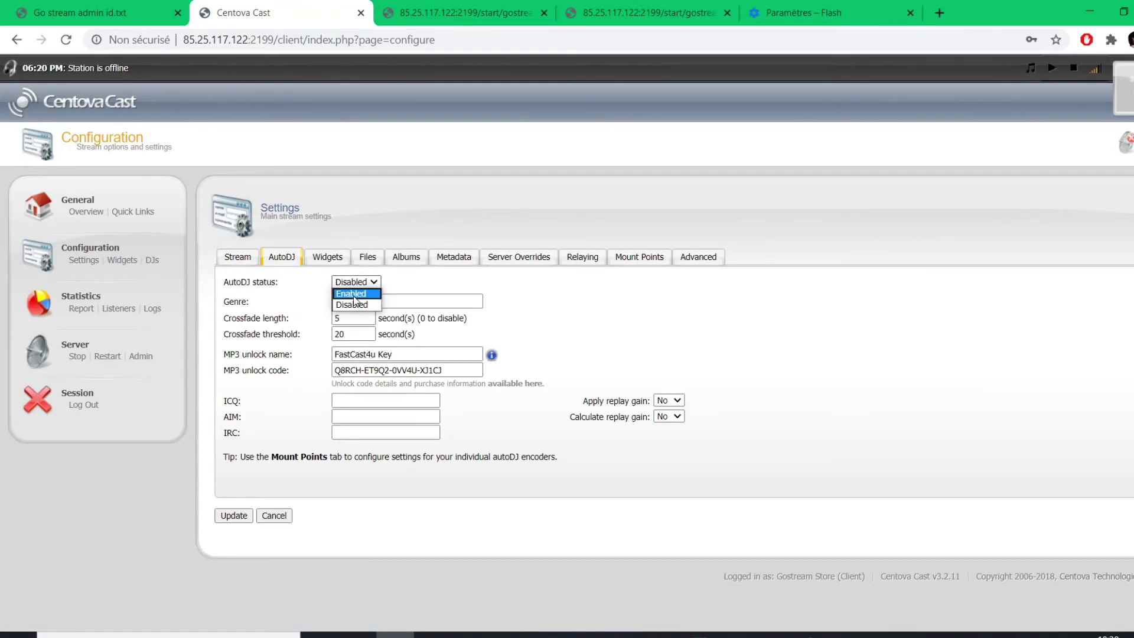
left_click(351, 294)
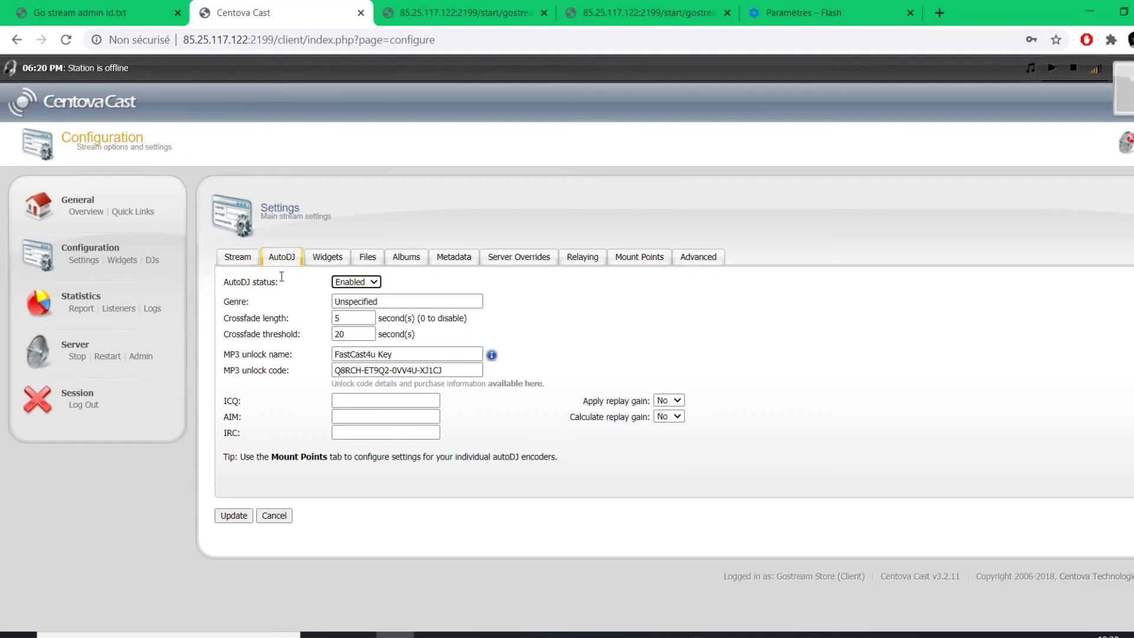
left_click(238, 517)
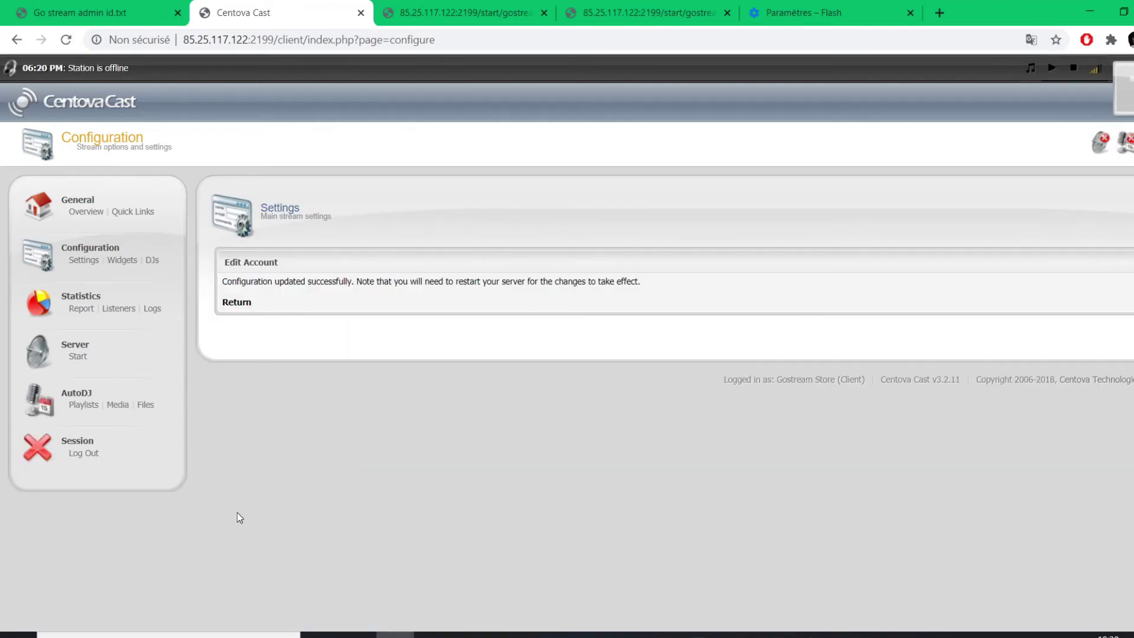
left_click(77, 358)
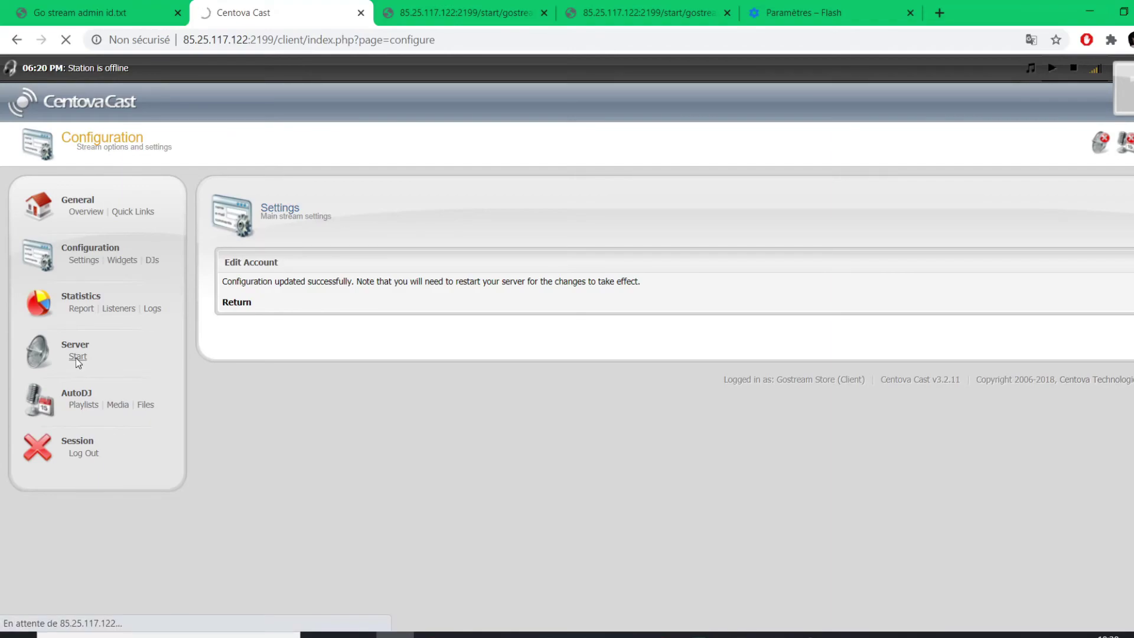
Return to the account overview to see Echoes [NCS Release] in recent tracks.
left_click(88, 212)
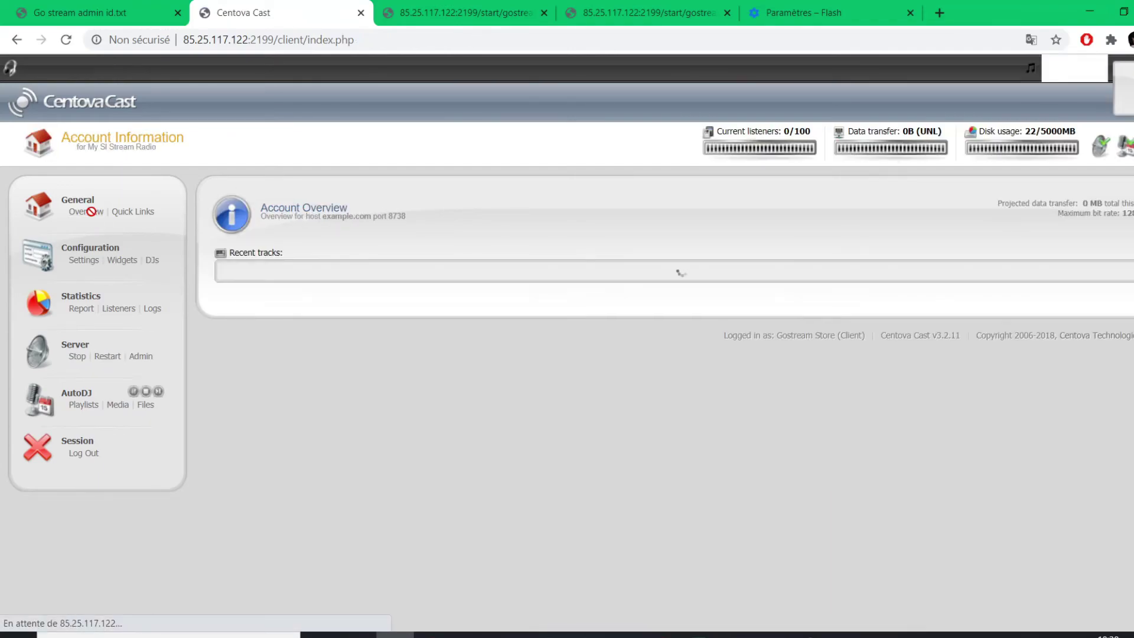